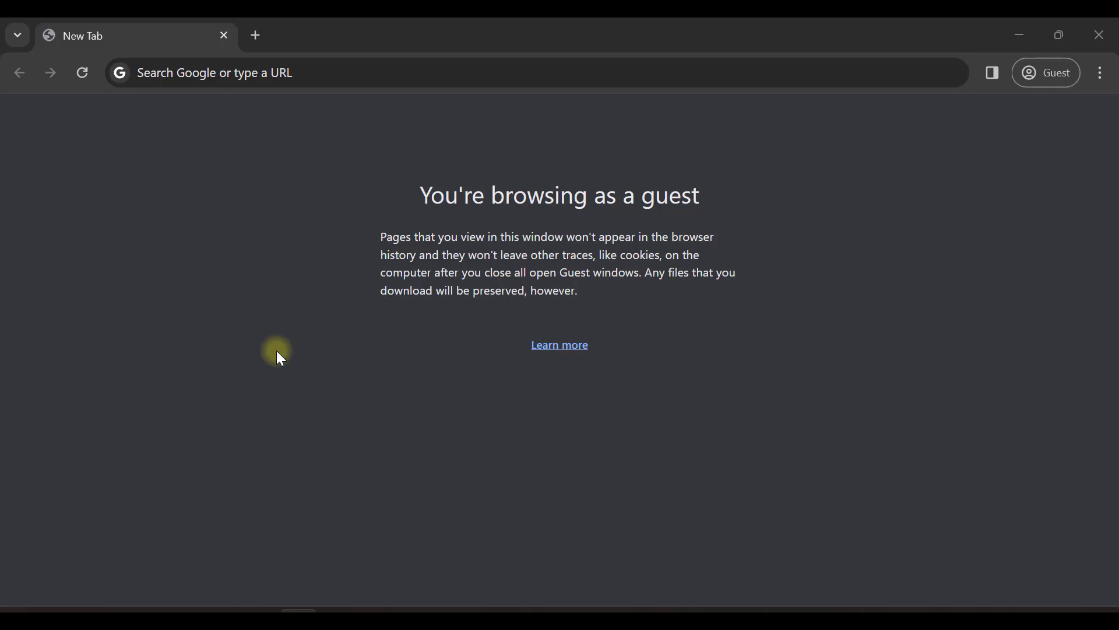
- Search Google for 'free fonts download' and scroll the results to the FontSpace listing
click(149, 74)
text(free f)
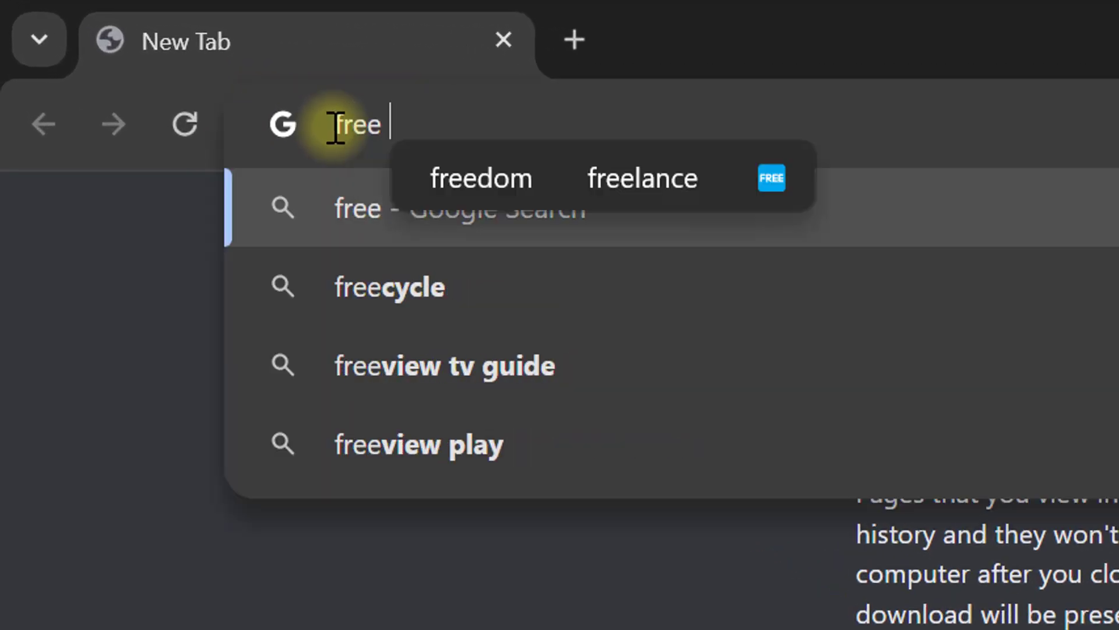
text(onts download)
key(Return)
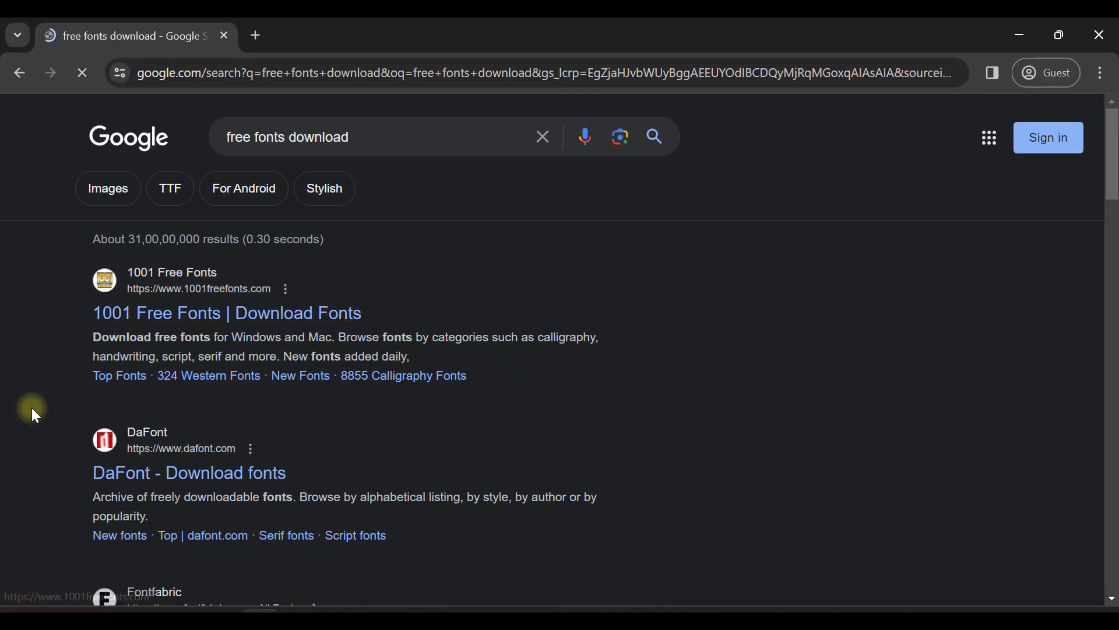
scroll(32, 406, down, 1)
scroll(33, 406, down, 1)
scroll(33, 406, down, 1)
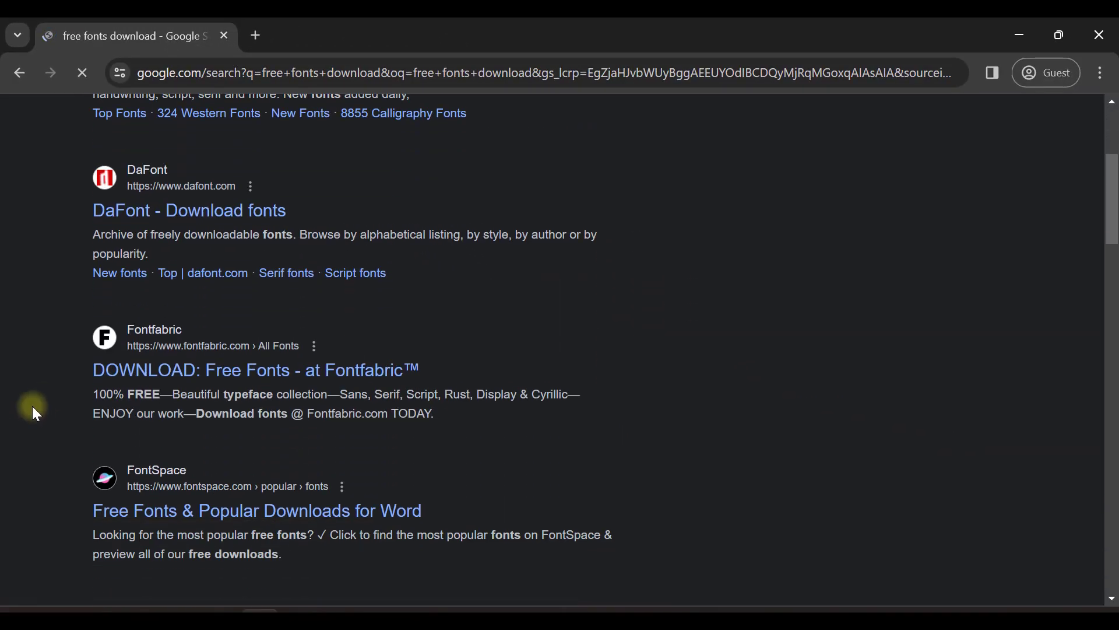
scroll(32, 406, down, 1)
scroll(33, 406, up, 1)
scroll(33, 404, up, 1)
scroll(33, 404, up, 1)
scroll(33, 404, down, 4)
scroll(42, 410, up, 1)
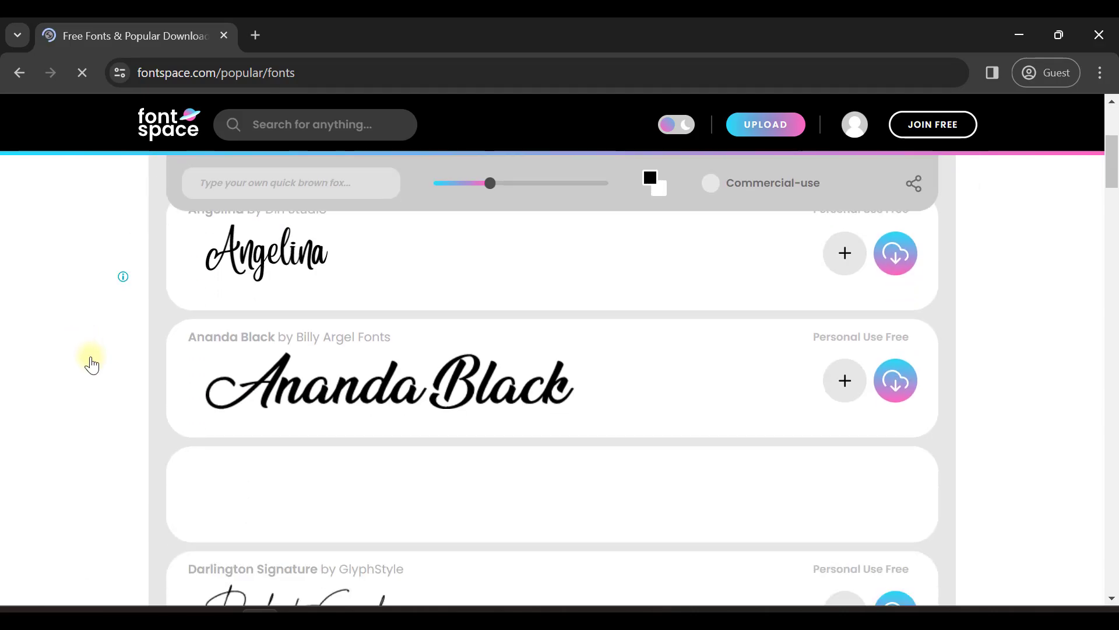
- Browse FontSpace to its Styles section and open the Cursive category
scroll(89, 355, down, 1)
scroll(92, 365, down, 3)
scroll(91, 365, down, 2)
scroll(92, 365, down, 4)
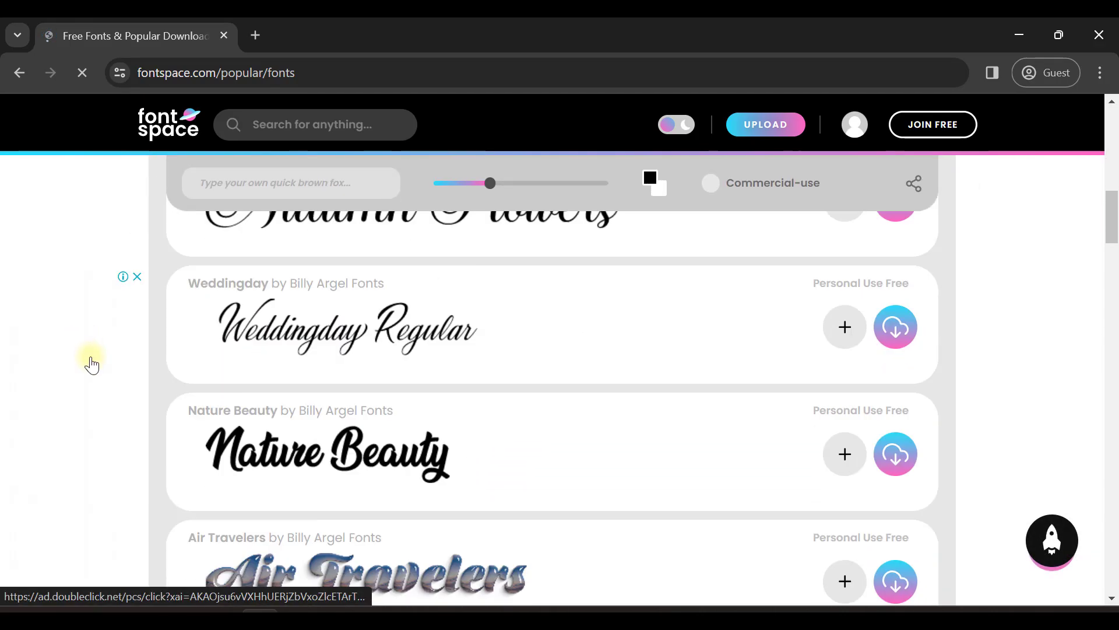
scroll(92, 365, down, 5)
scroll(91, 365, up, 10)
scroll(90, 361, up, 10)
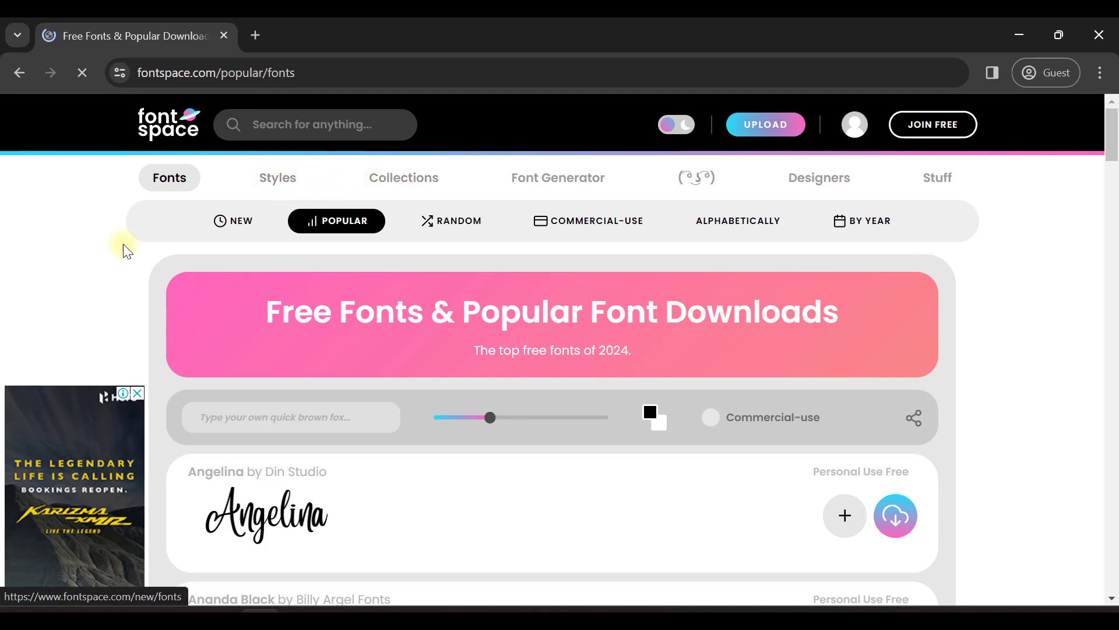
scroll(120, 262, down, 3)
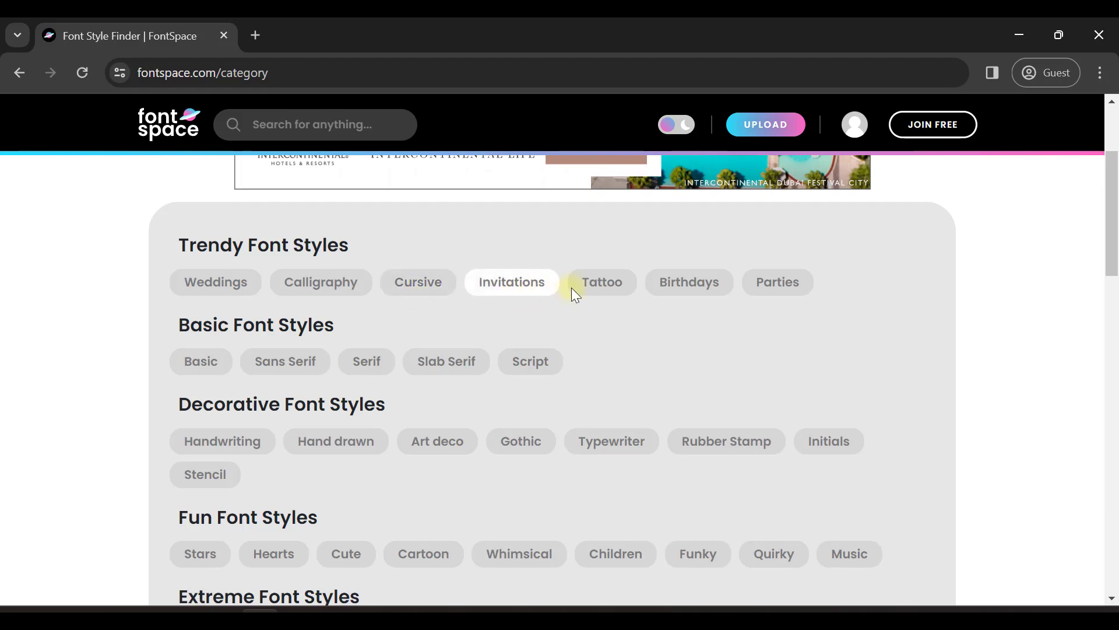
click(418, 292)
- Scroll the cursive fonts down to Emotional Rescue and start its download
scroll(84, 462, down, 3)
scroll(86, 464, down, 2)
scroll(85, 464, down, 2)
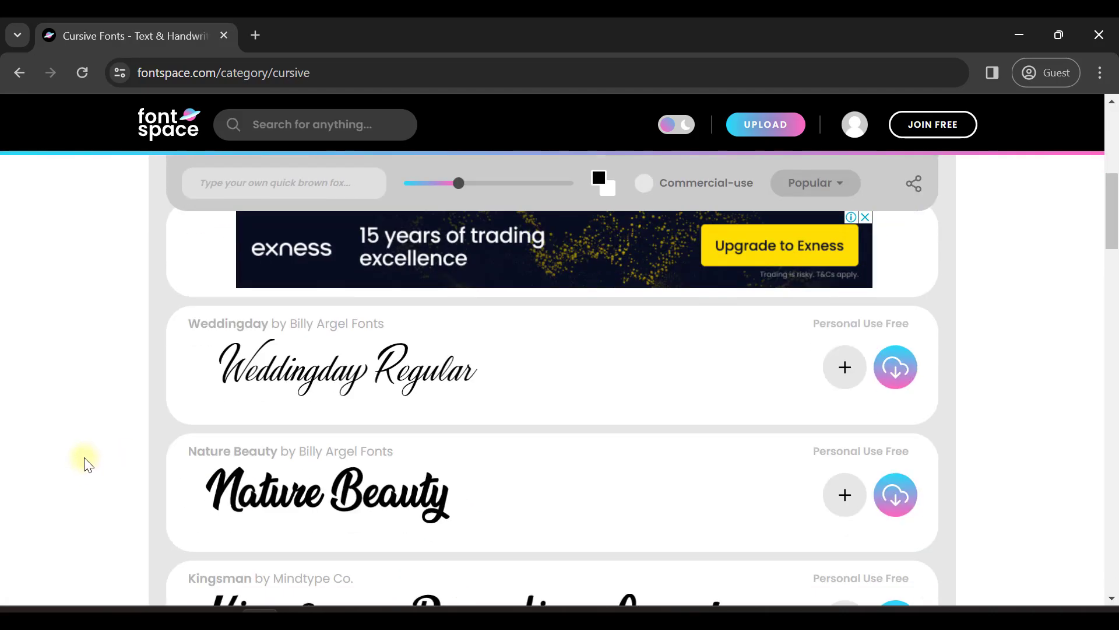
scroll(85, 463, down, 1)
scroll(86, 464, down, 1)
scroll(85, 464, down, 1)
scroll(86, 464, down, 2)
scroll(86, 463, down, 2)
scroll(86, 464, down, 3)
scroll(86, 463, down, 4)
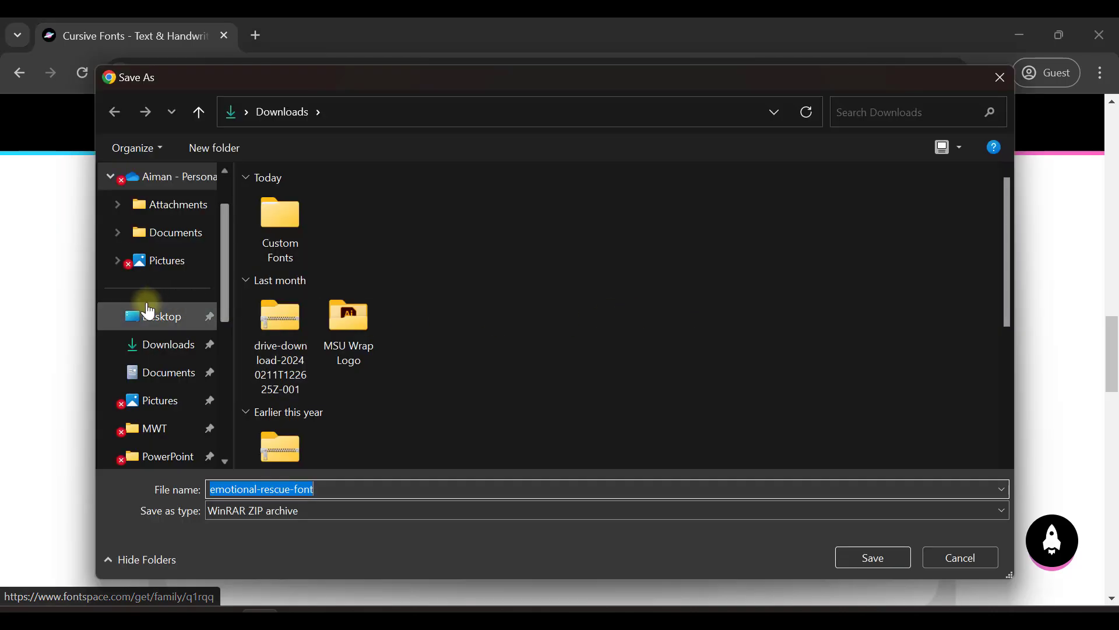
- Create a Desktop folder 'Custom Fonts V1' in the save dialog and save the font ZIP there
scroll(150, 315, up, 1)
click(167, 387)
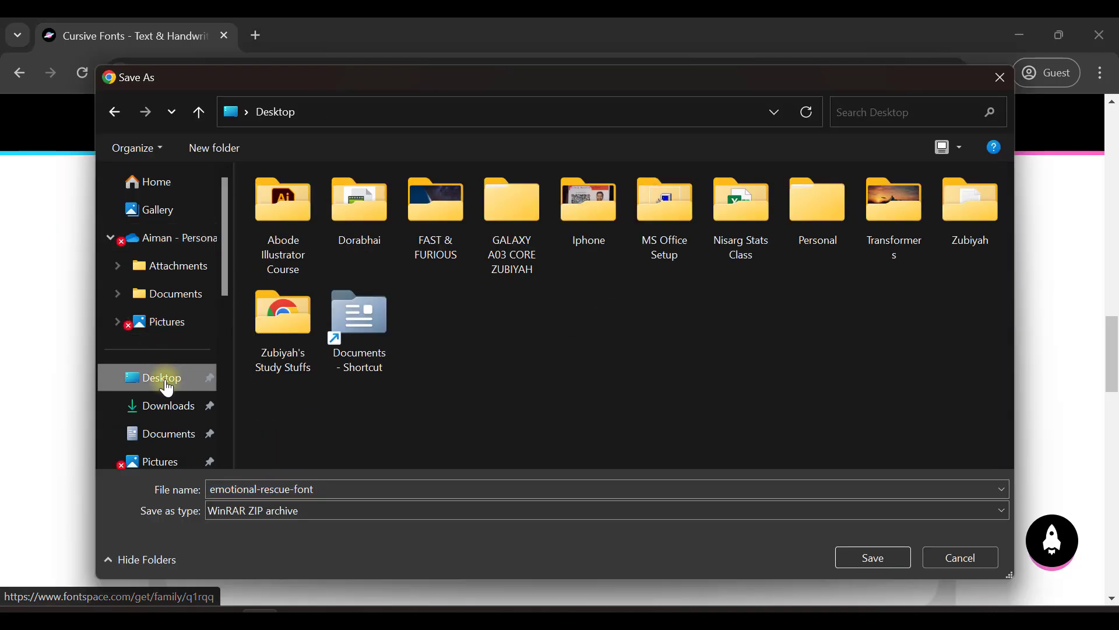
right_click(459, 330)
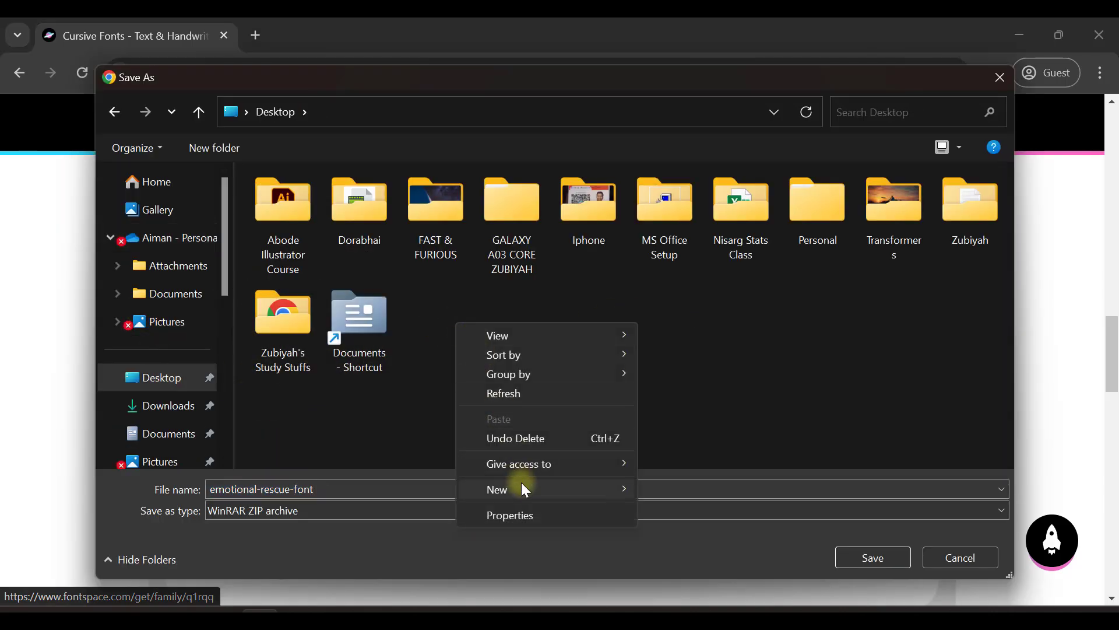
mouse_move(516, 489)
click(726, 229)
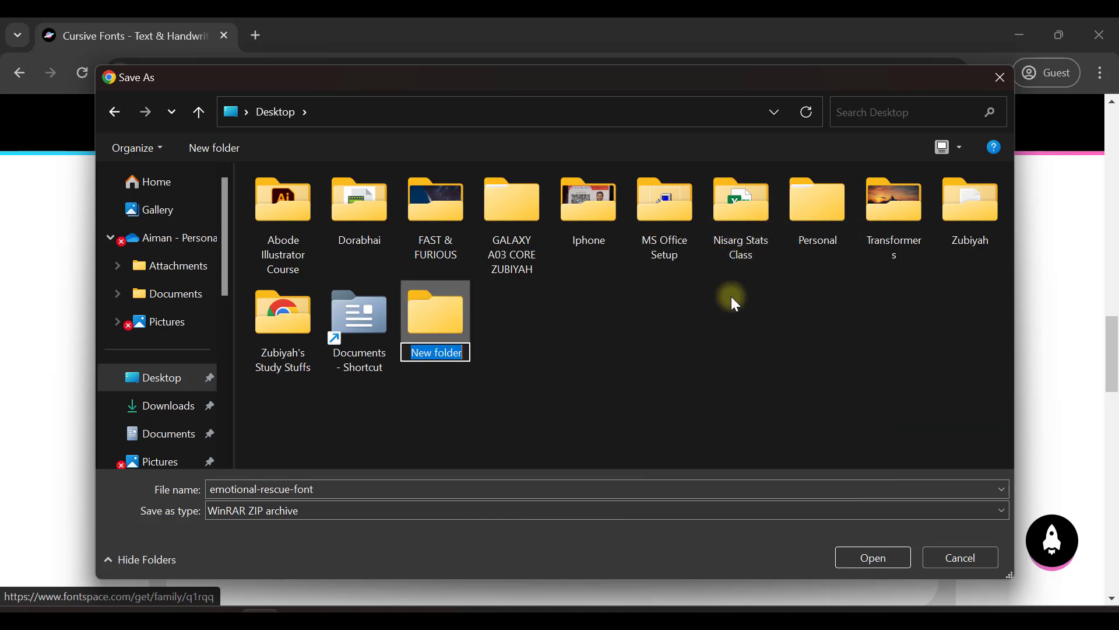
text(Custom Fonts)
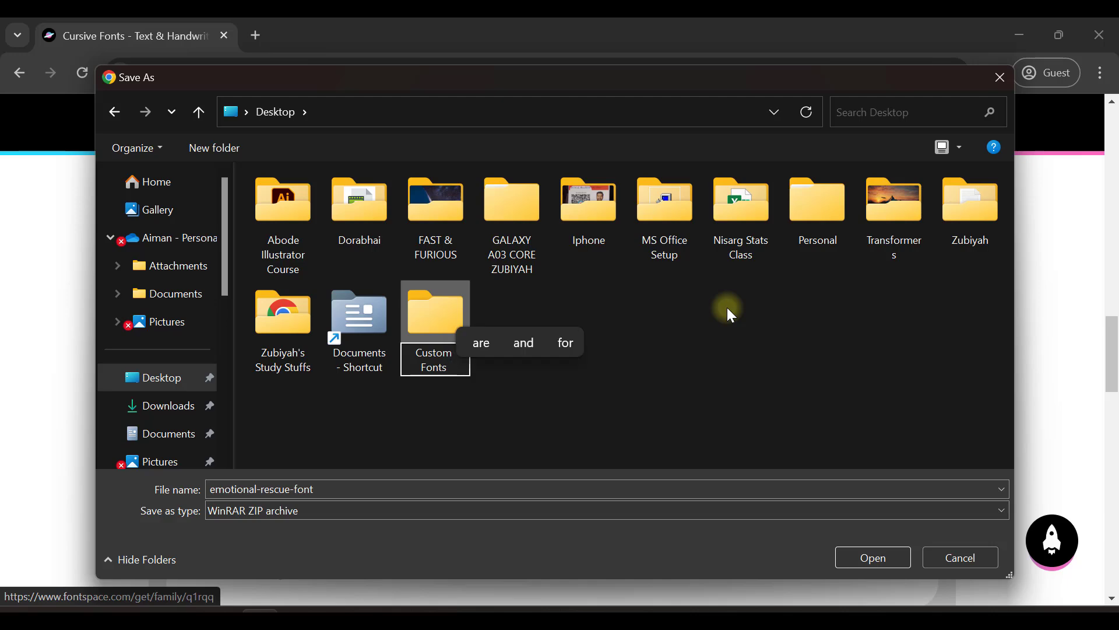
text( V1)
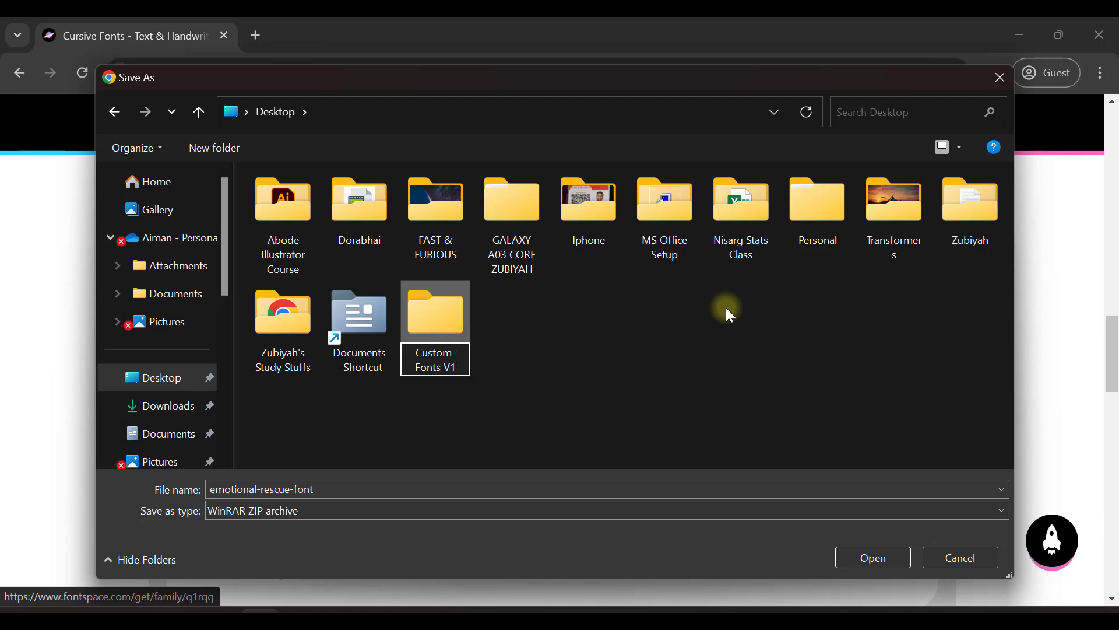
key(Return)
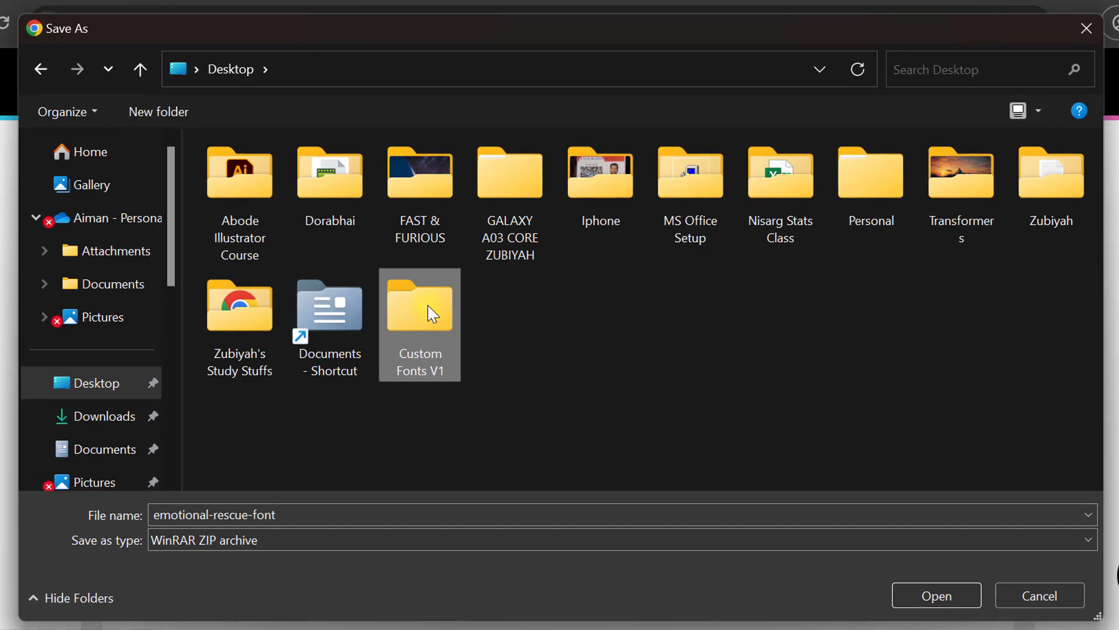
double_click(432, 314)
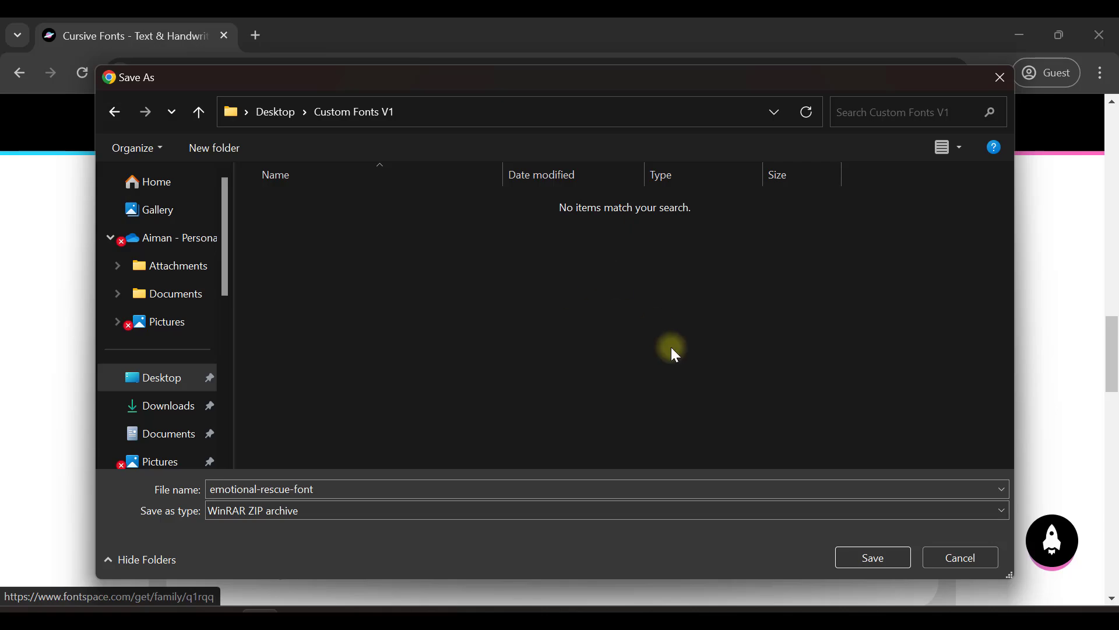
click(876, 559)
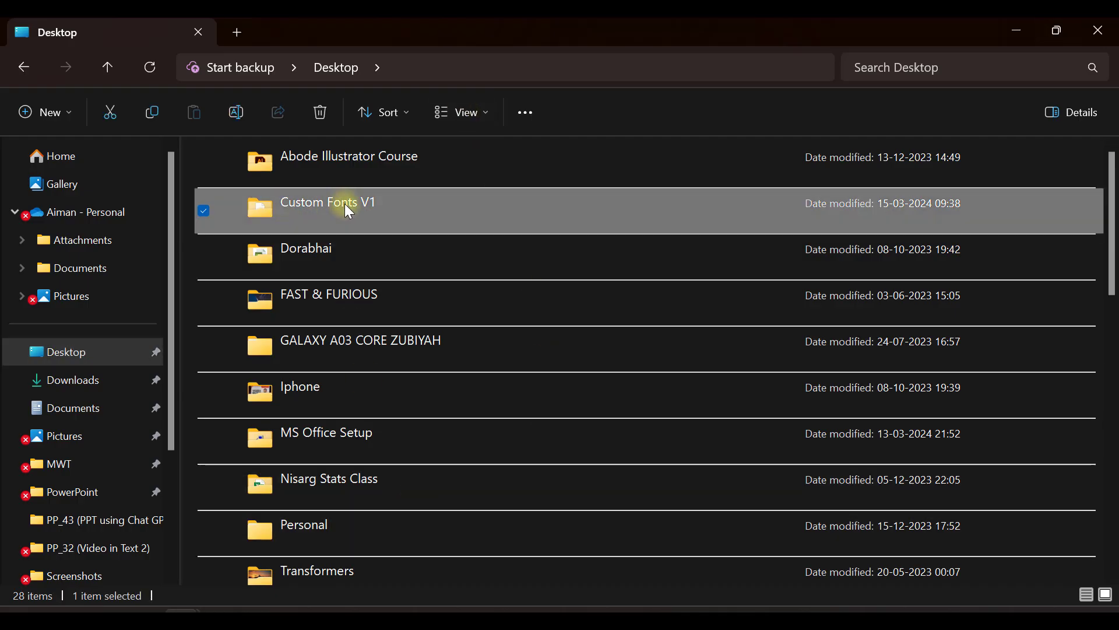
- Open the Custom Fonts V1 folder to show the emotional-rescue-font ZIP, then bring up Start
double_click(345, 204)
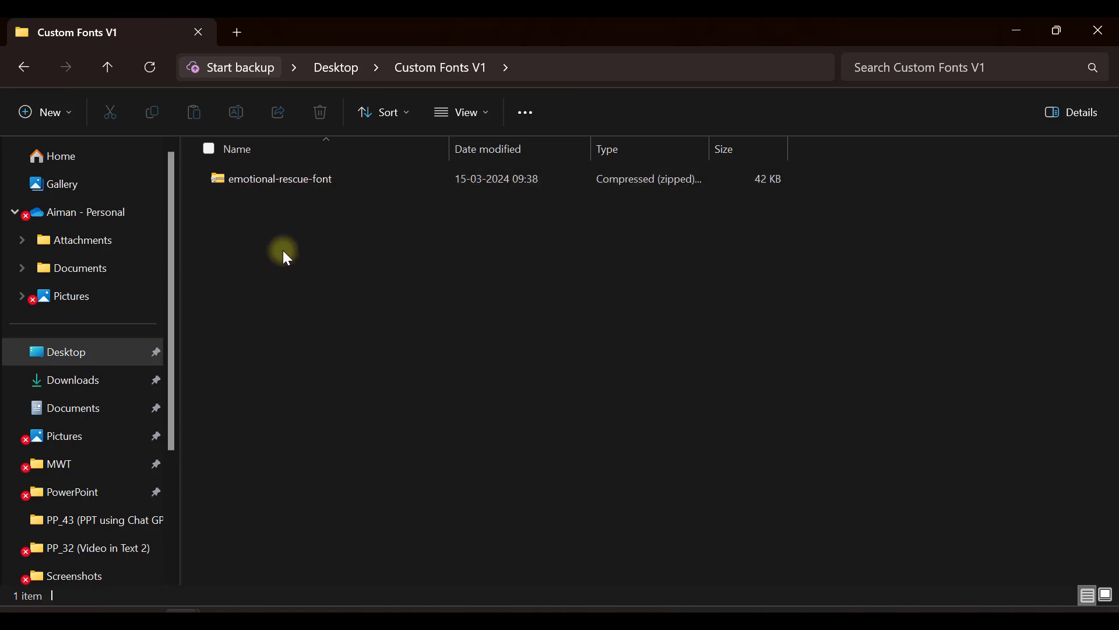
key(super)
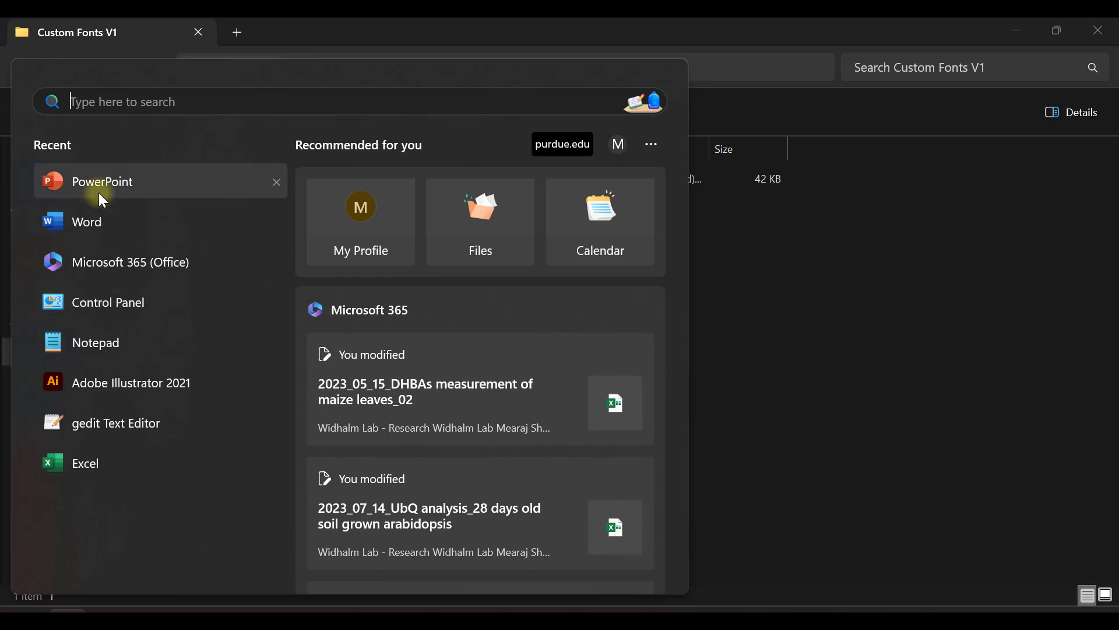
- Check a blank presentation's Font list for Emotional Rescue, then close PowerPoint
click(99, 188)
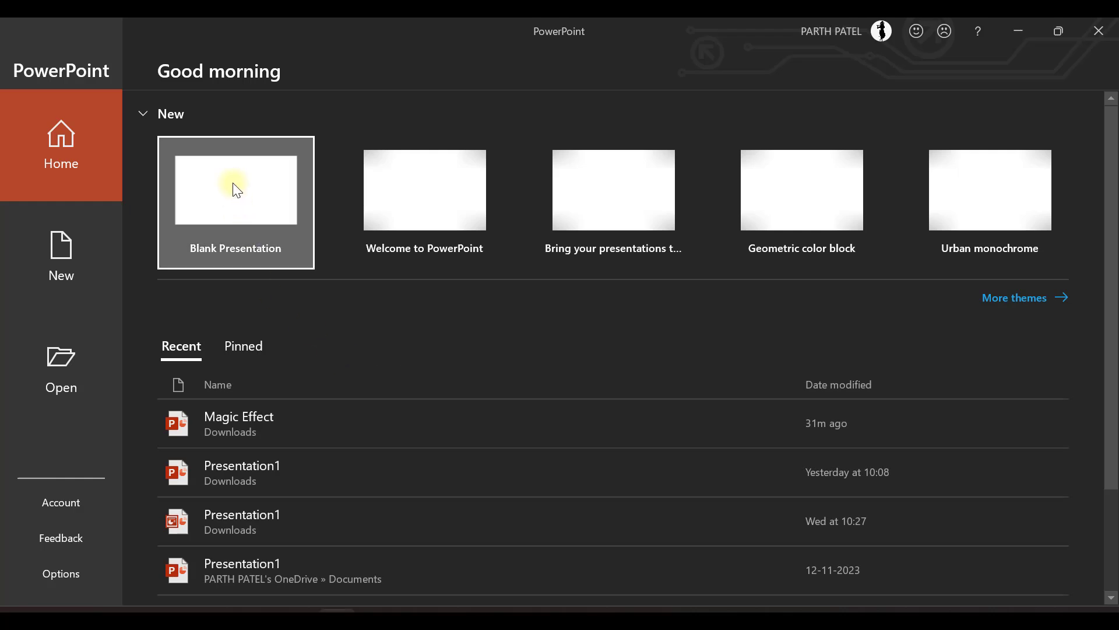
click(233, 185)
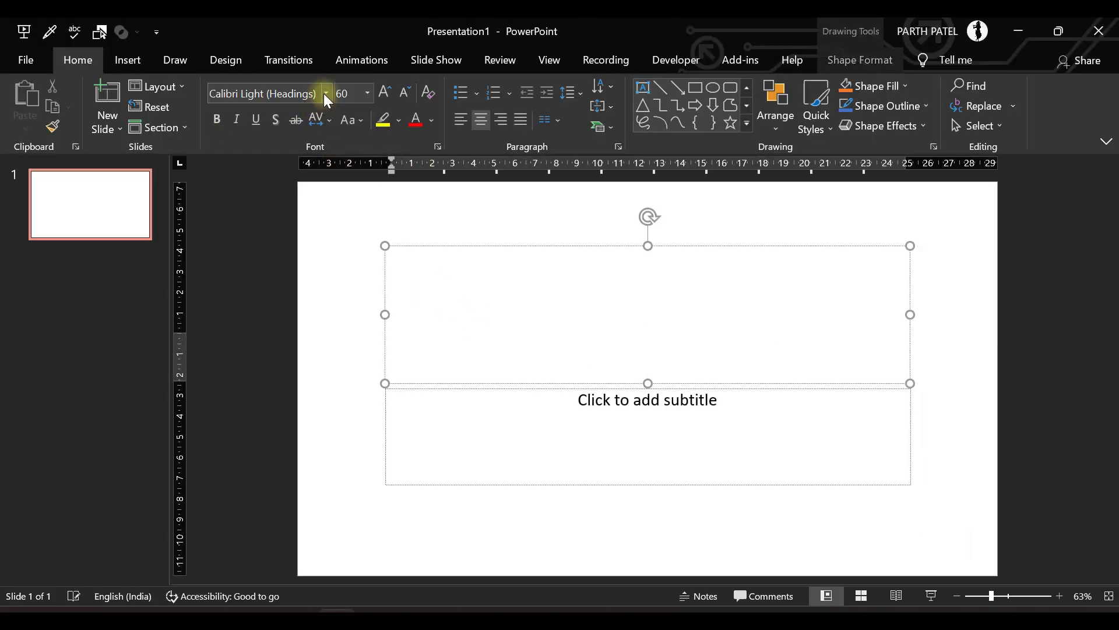
click(325, 93)
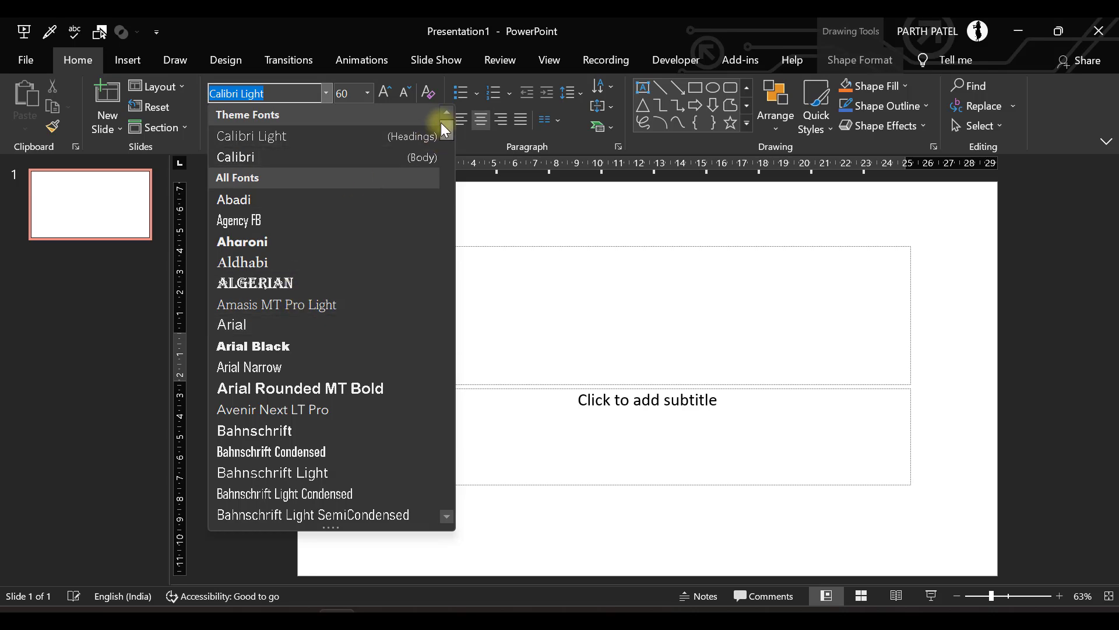
mouse_move(446, 129)
mouse_down()
mouse_move(462, 300)
mouse_move(453, 217)
mouse_up()
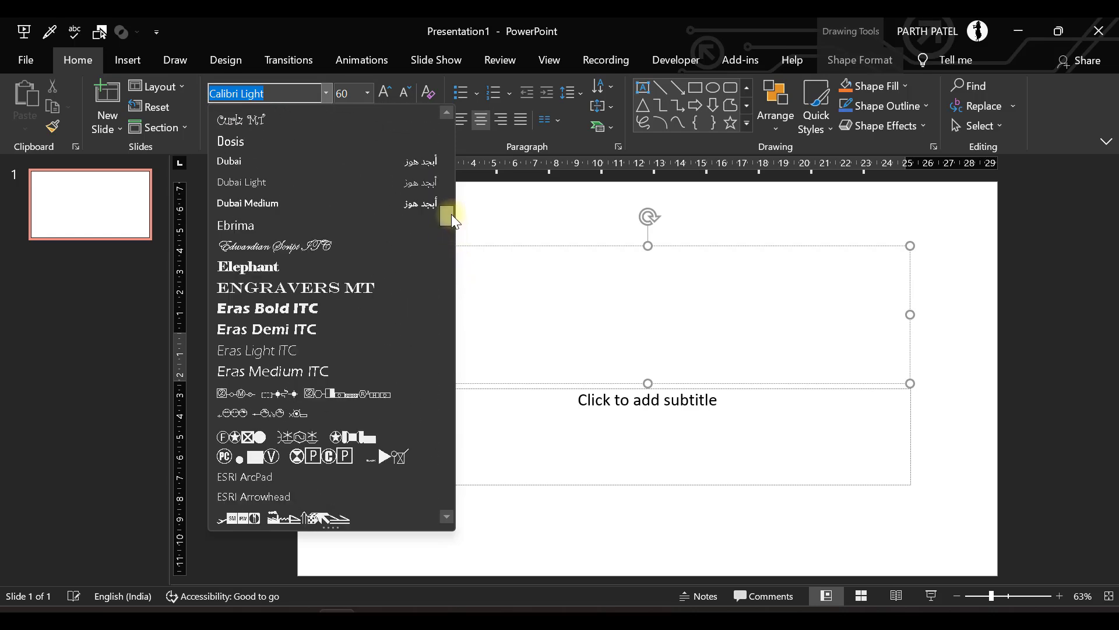
drag(452, 215, 447, 508)
scroll(333, 457, up, 2)
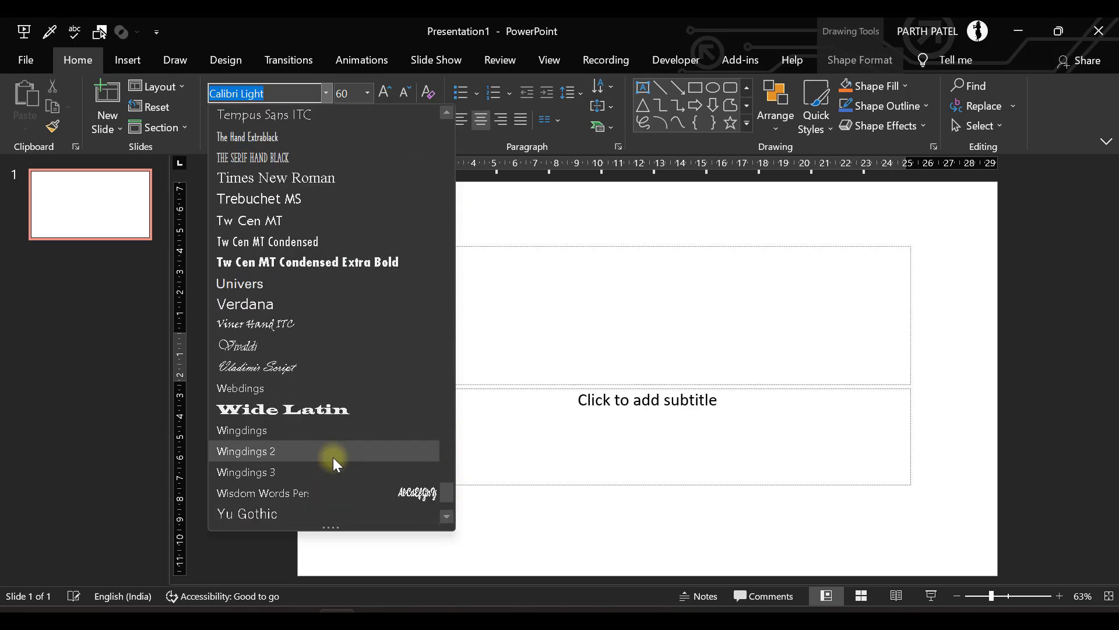
scroll(333, 457, up, 5)
click(540, 211)
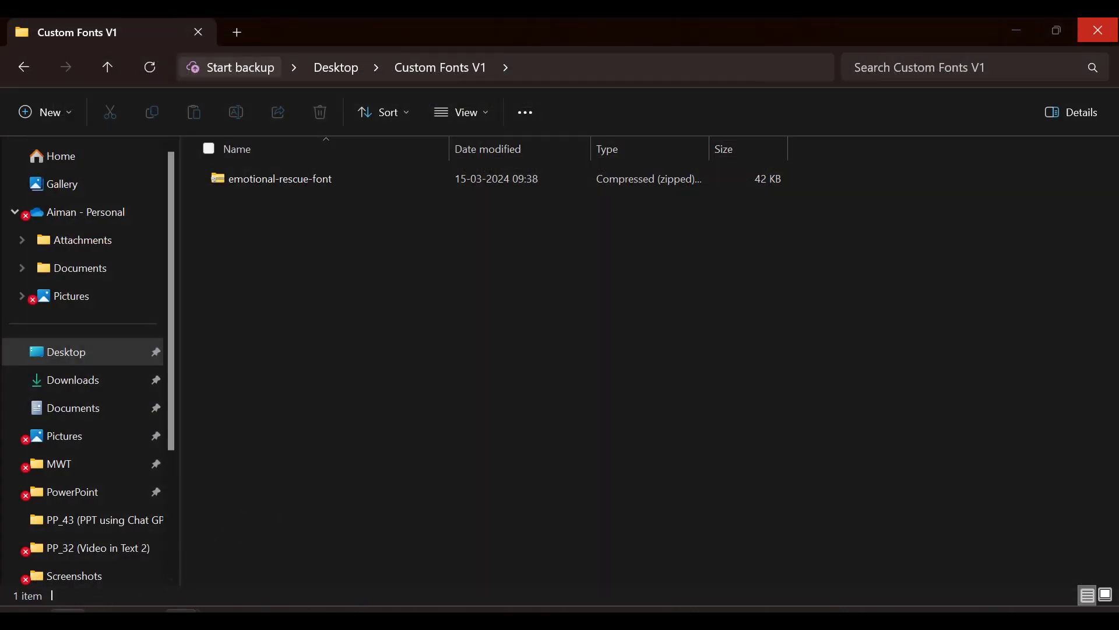
key(super)
text(word)
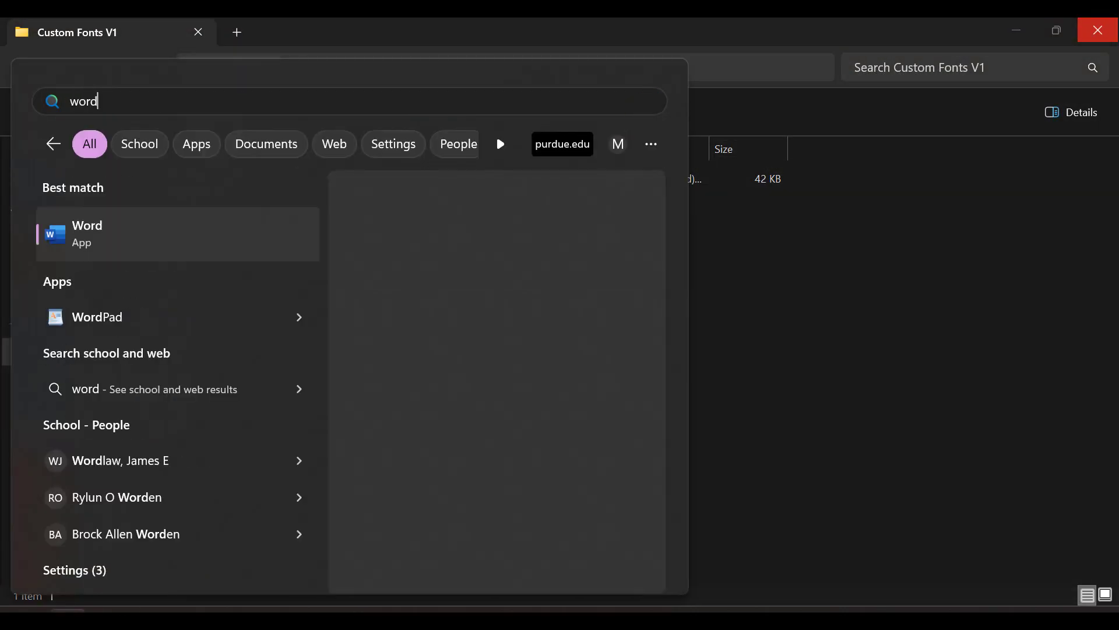
click(150, 233)
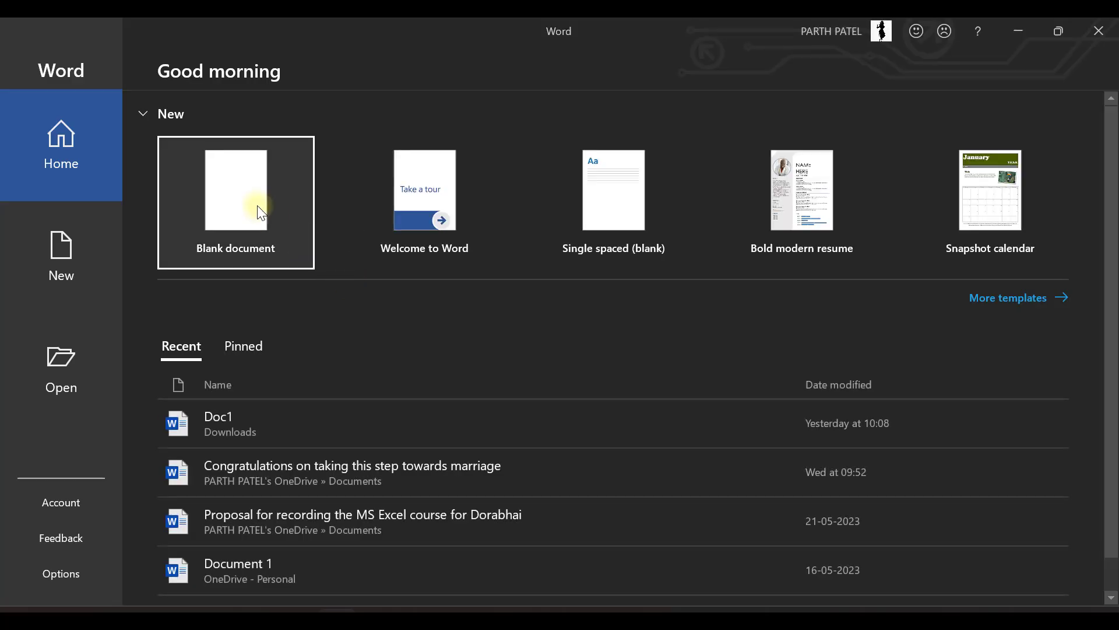
click(258, 207)
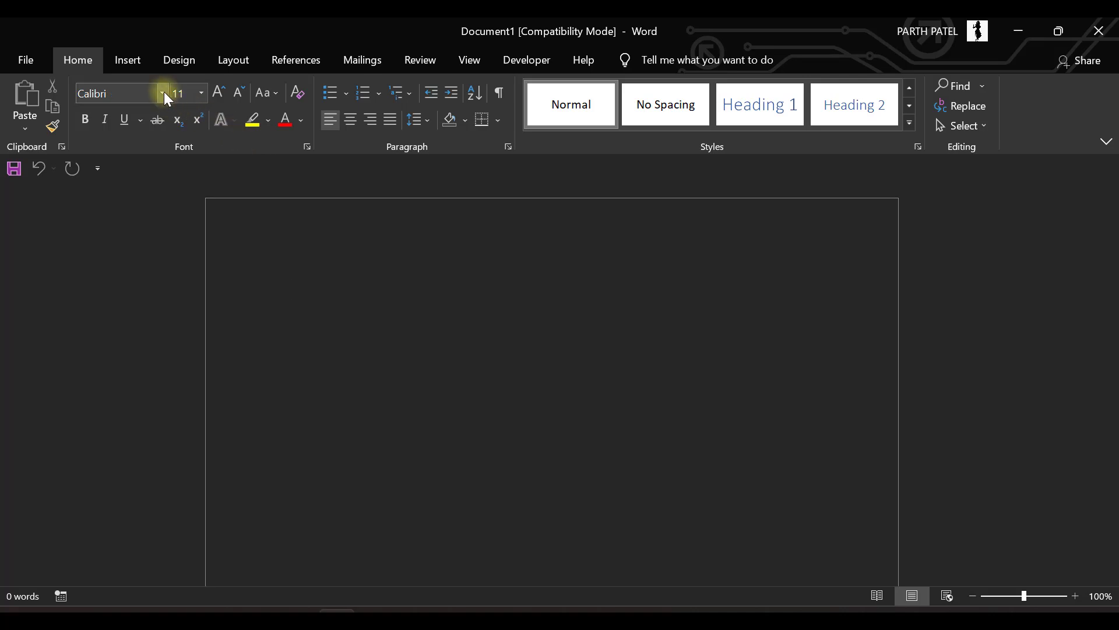
click(163, 94)
mouse_move(310, 132)
mouse_down()
mouse_move(333, 279)
mouse_move(330, 359)
mouse_move(305, 442)
mouse_move(309, 529)
mouse_up()
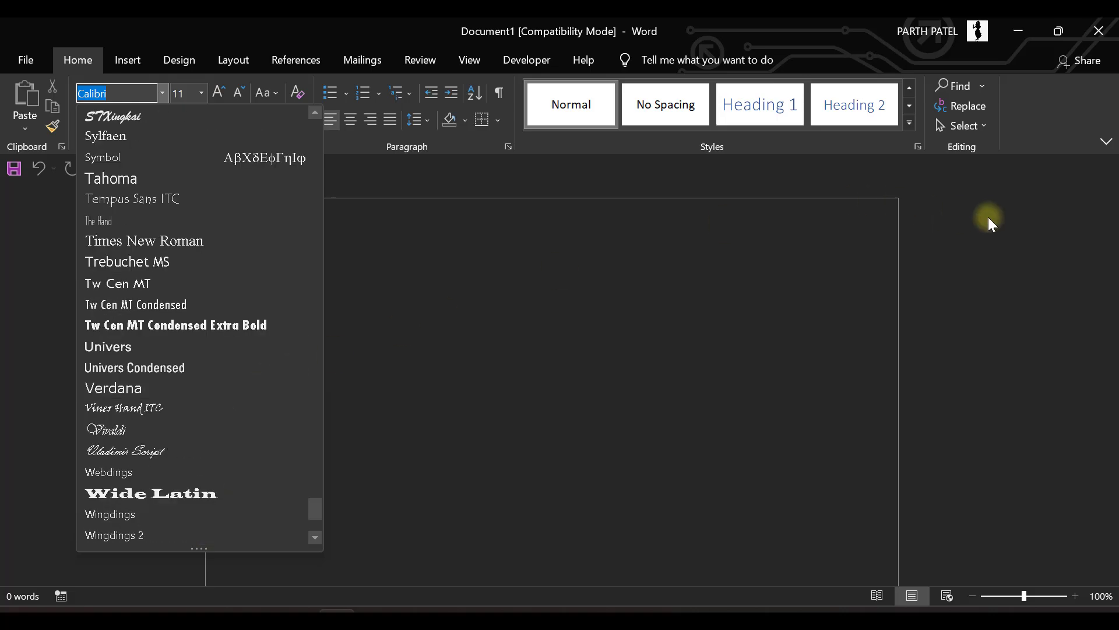
click(1099, 30)
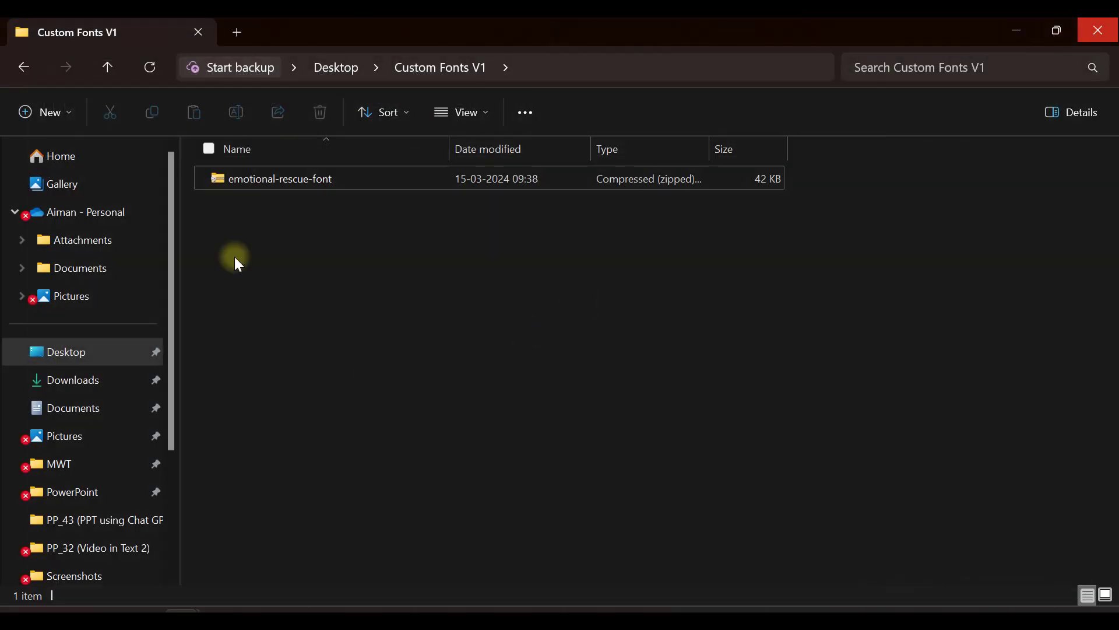
- Open the emotional-rescue-font ZIP in WinRAR through the right-click Open with menu
click(270, 186)
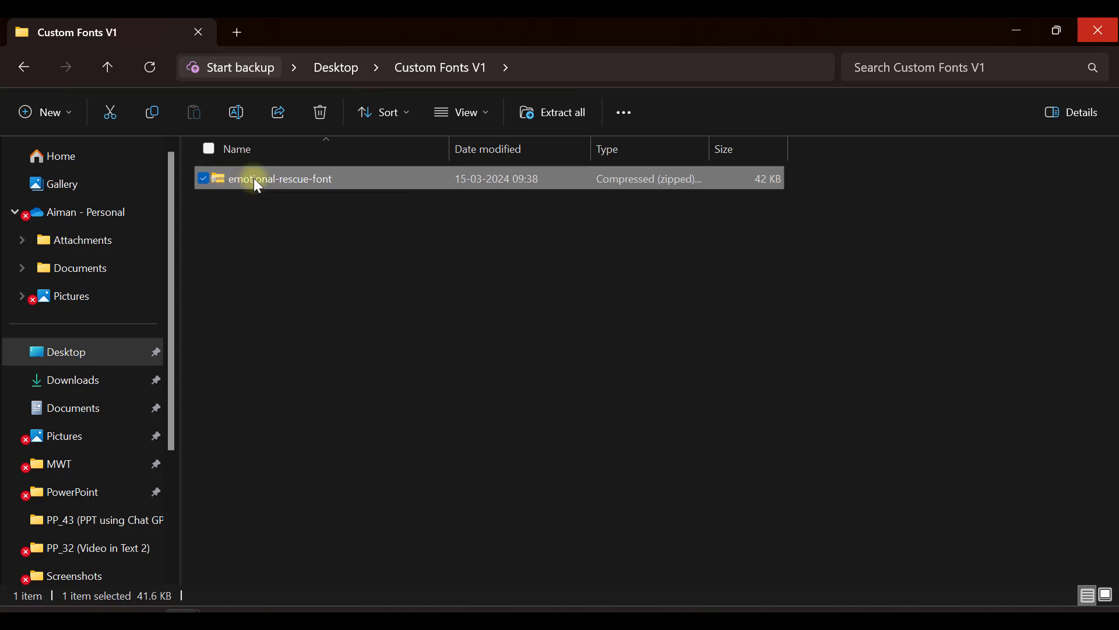
right_click(257, 185)
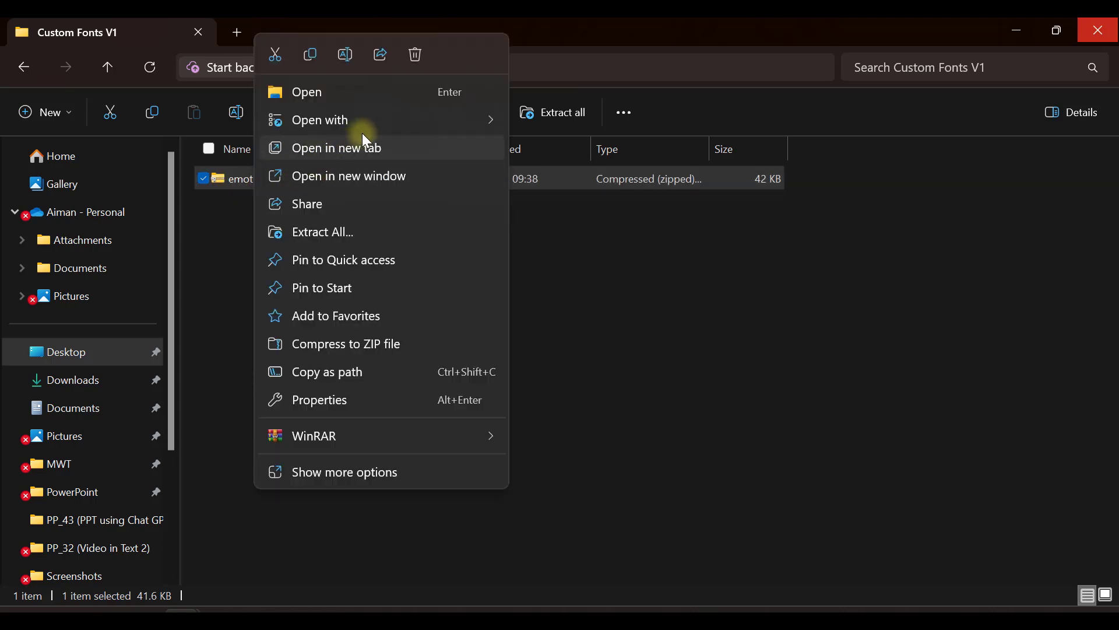
mouse_move(320, 121)
click(566, 183)
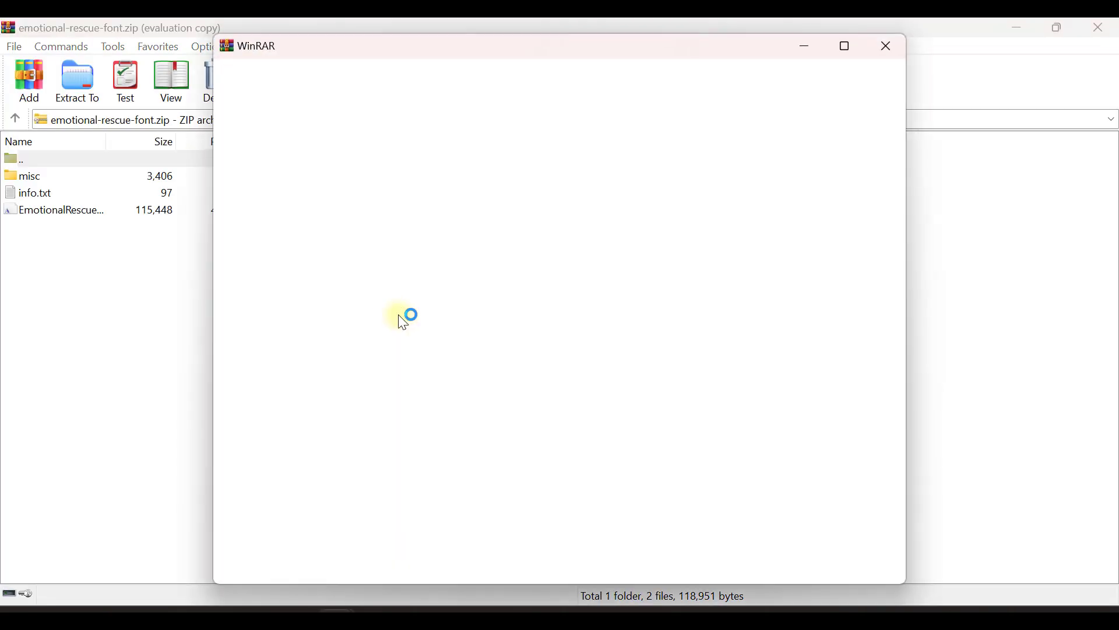
- Extract the archive to the default emotional-rescue-font folder and close WinRAR
click(887, 46)
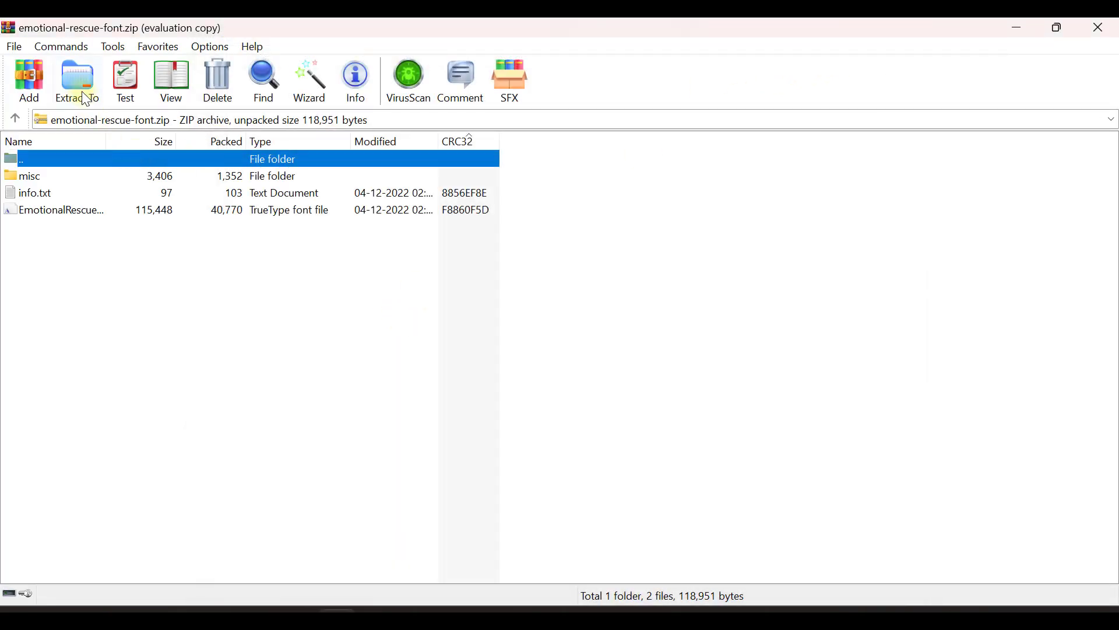
click(82, 83)
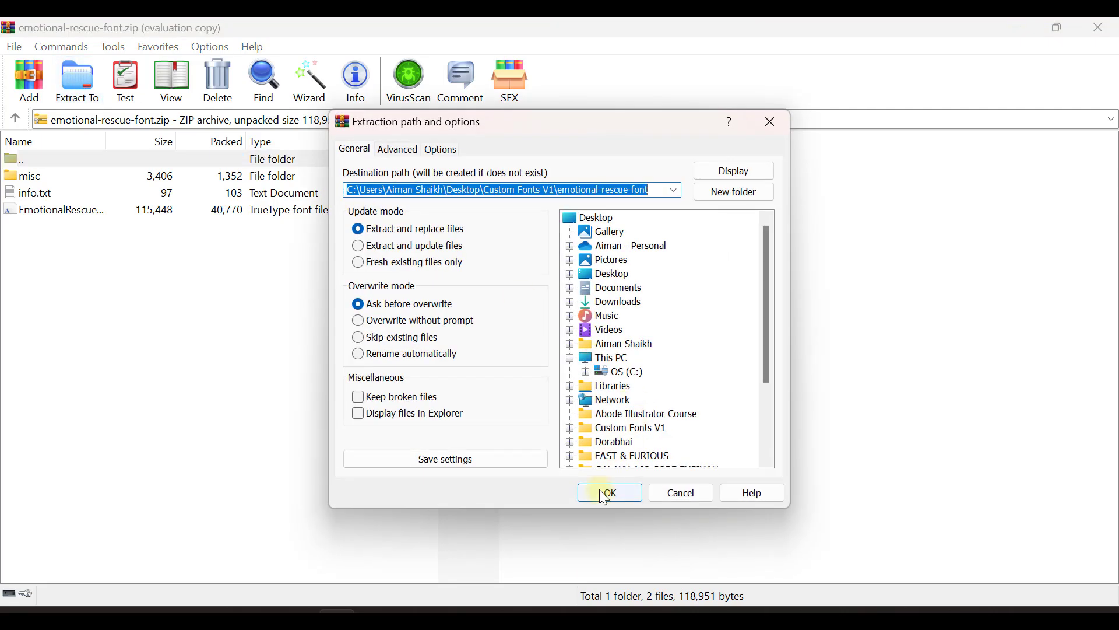
click(602, 495)
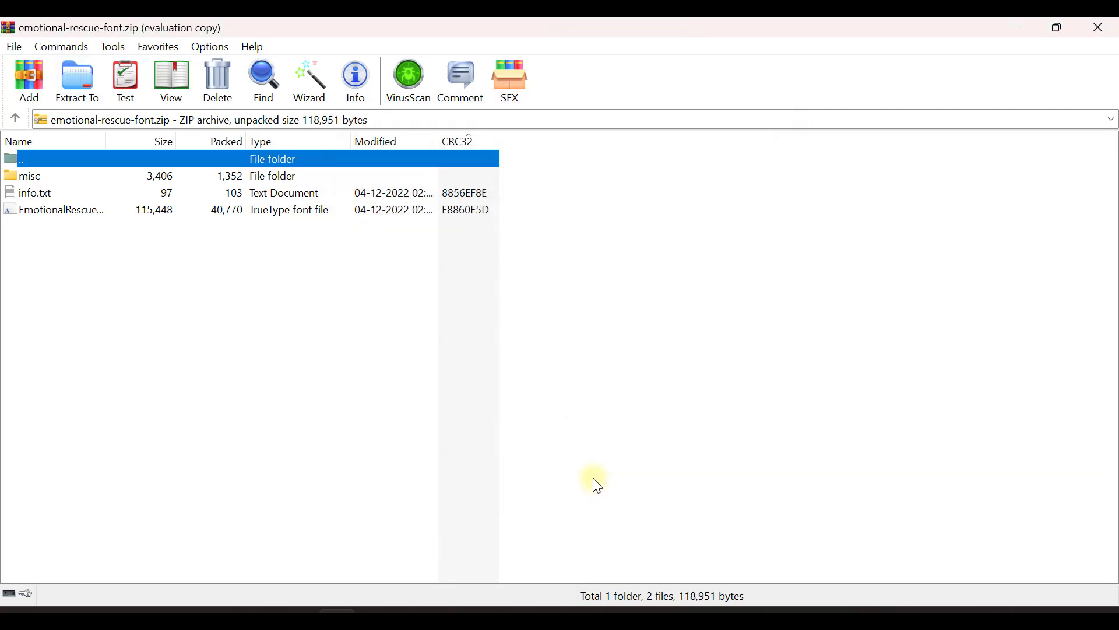
click(1100, 28)
- Open the extracted folder, look inside misc, and switch to Extra large icons
click(323, 284)
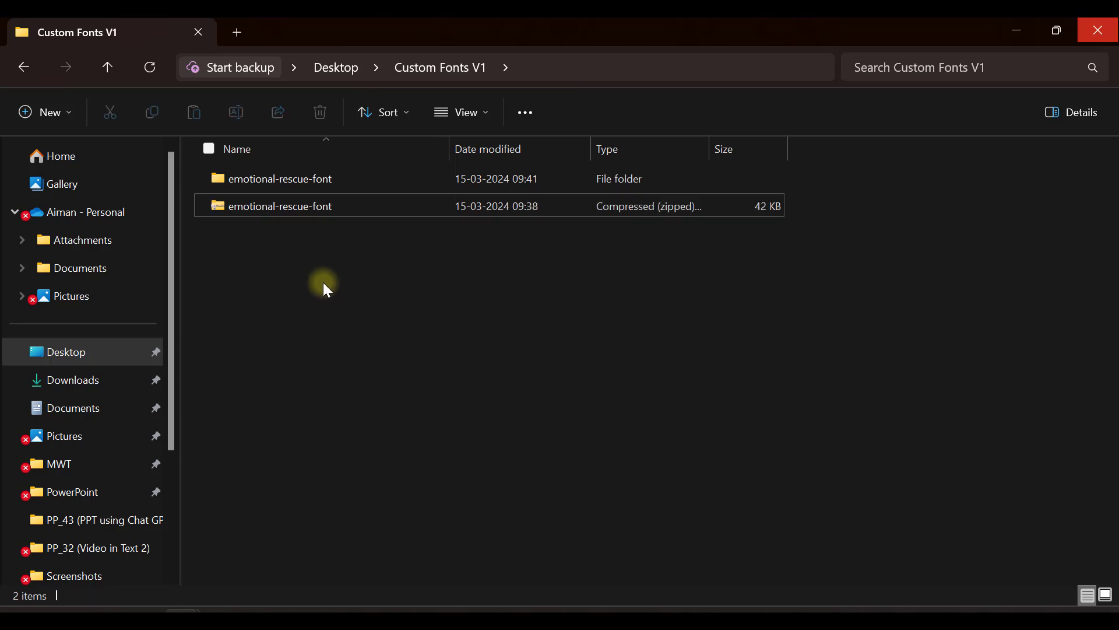
double_click(276, 182)
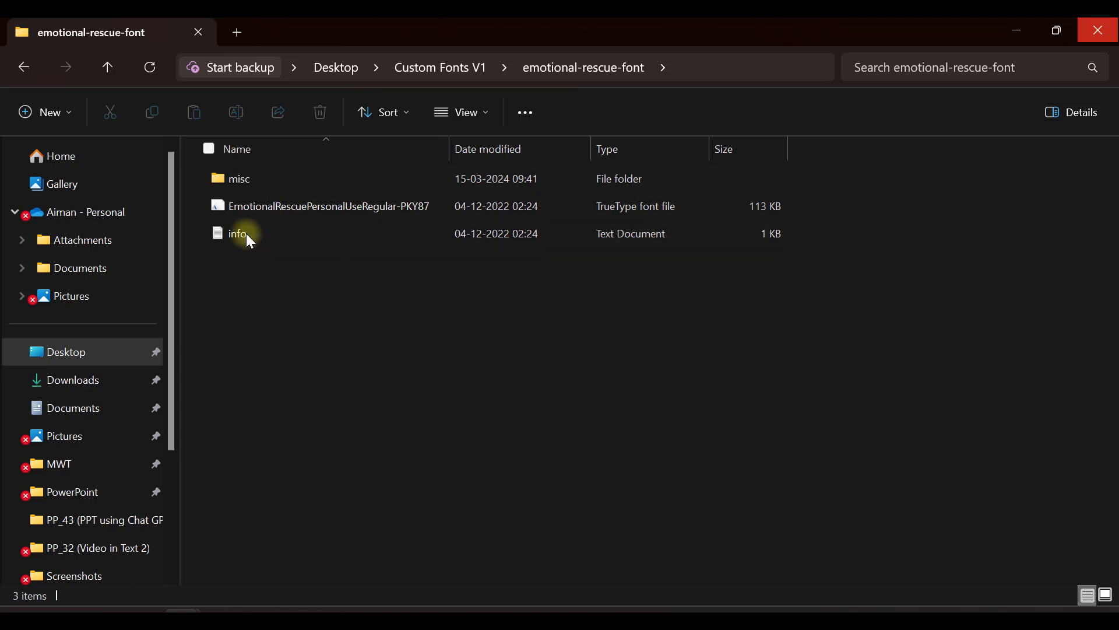
double_click(256, 180)
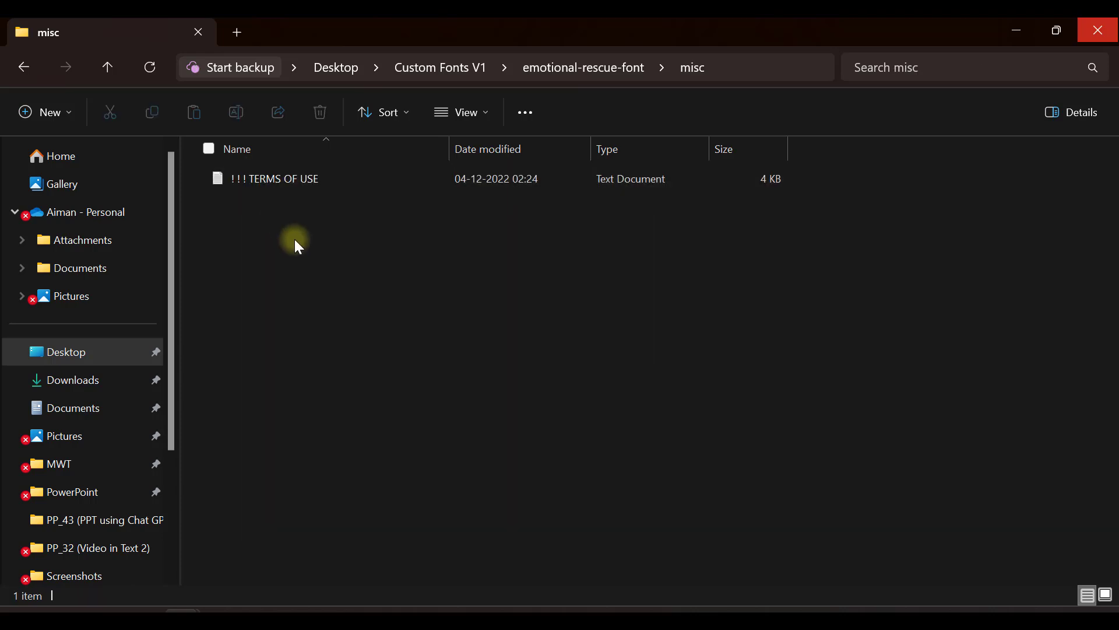
click(609, 77)
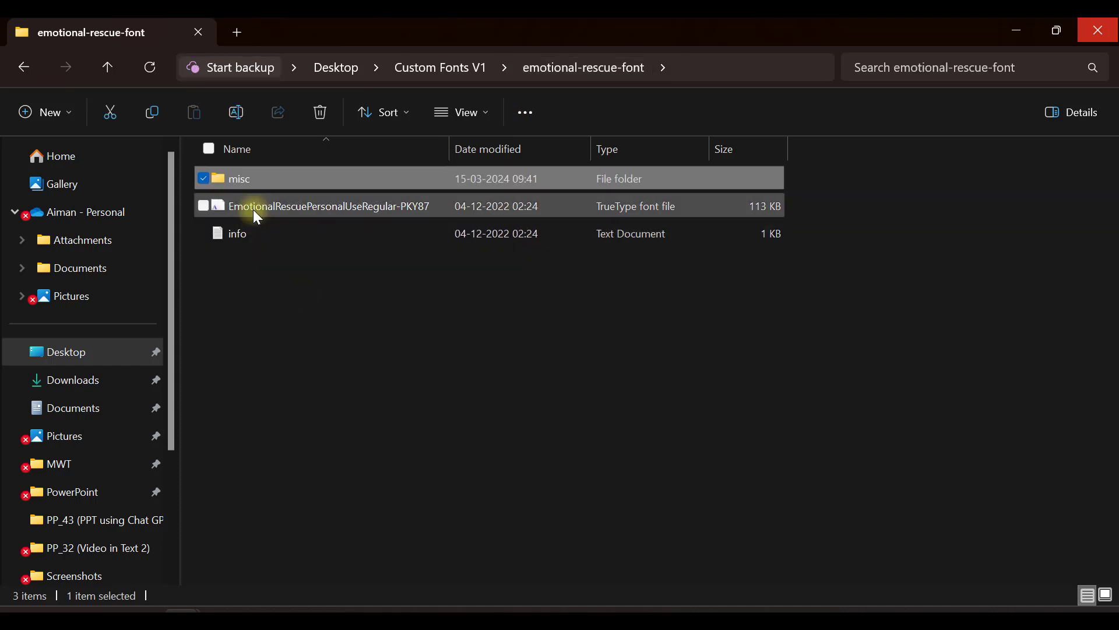
click(254, 211)
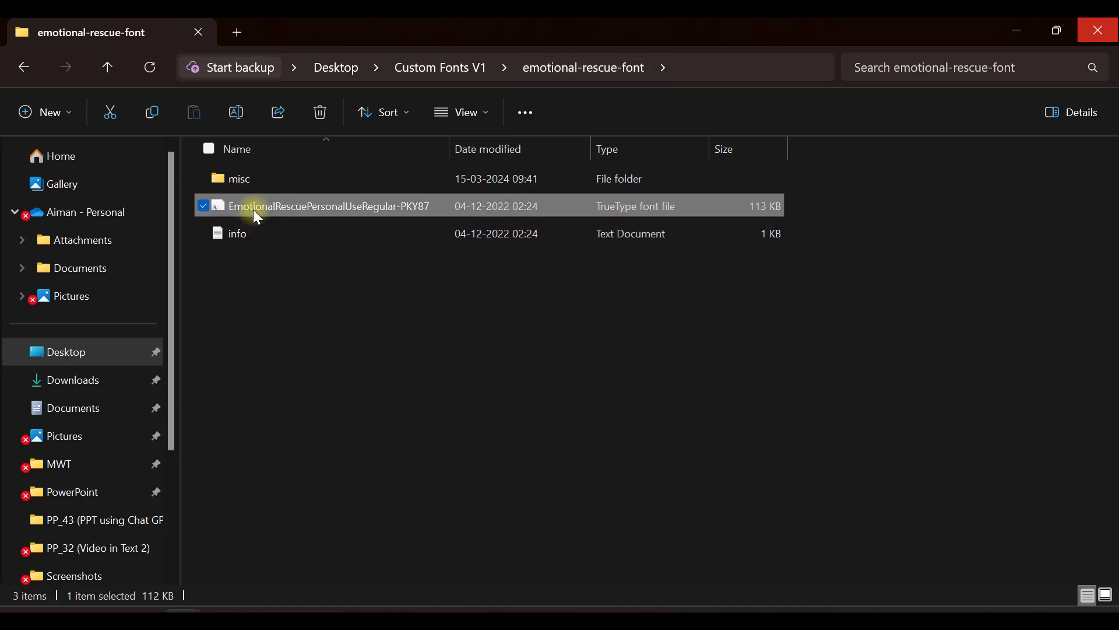
key(ctrl+shift+1)
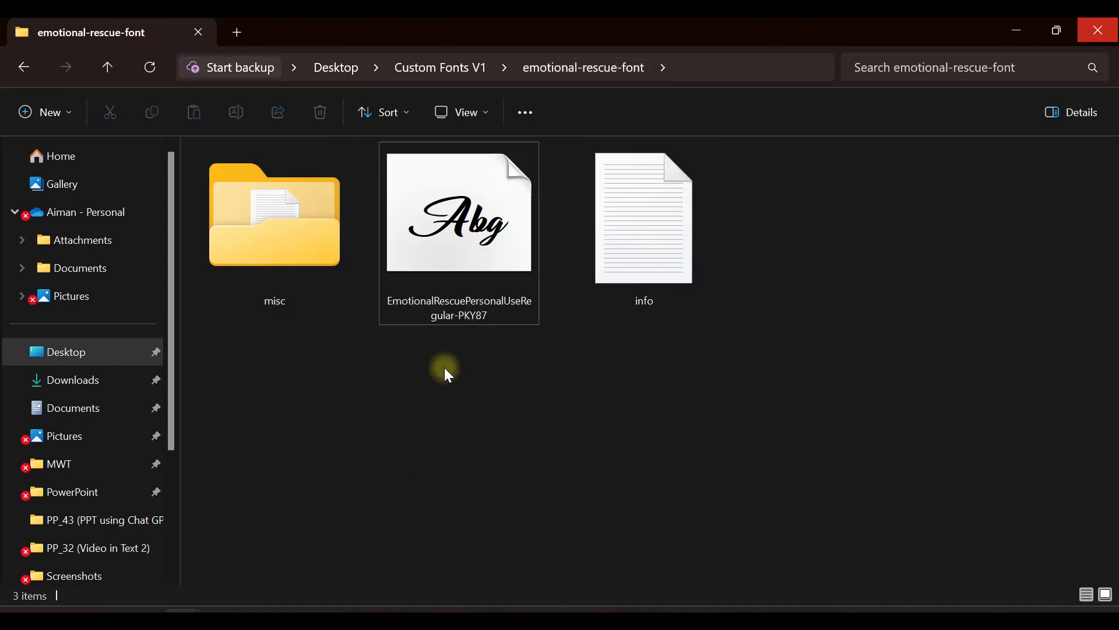
- Confirm in the font file's Properties that it is a .ttf TrueType font
right_click(488, 213)
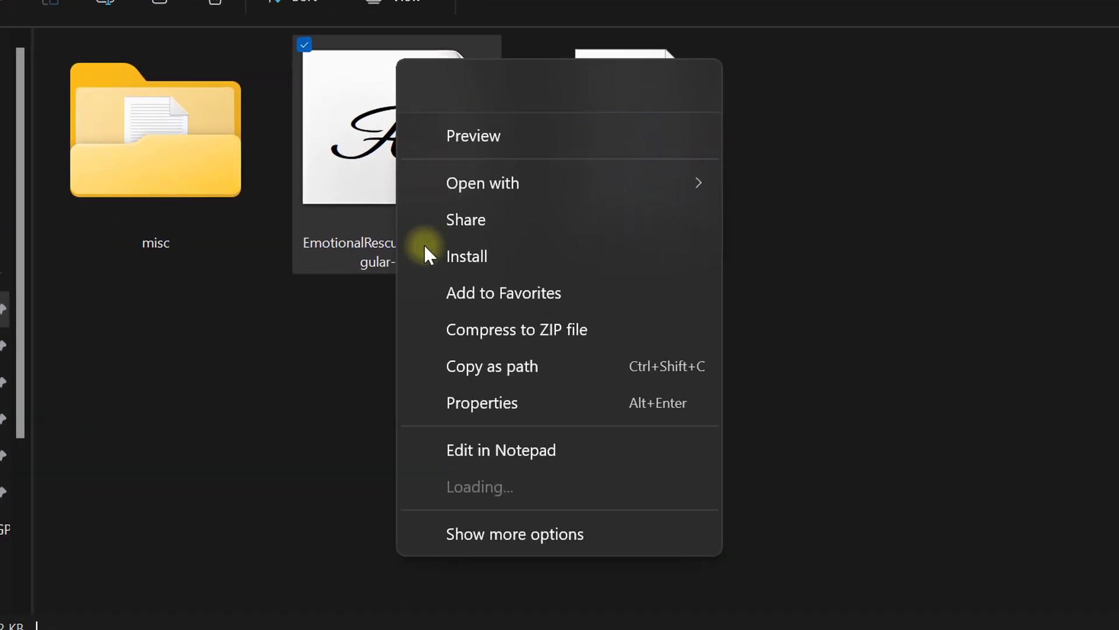
click(505, 392)
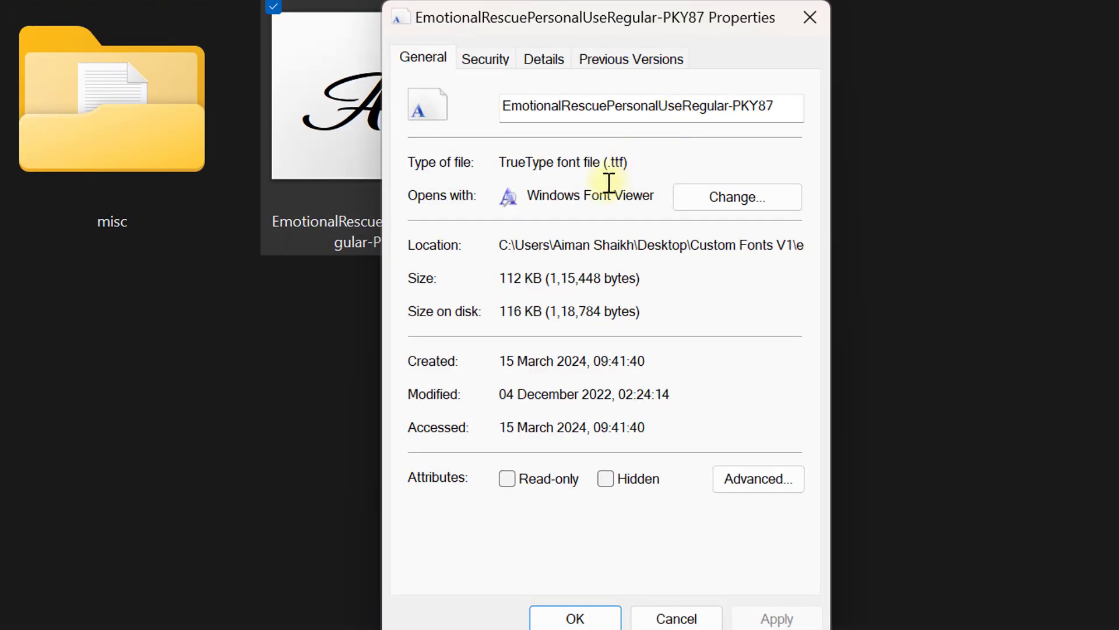
drag(635, 162, 601, 162)
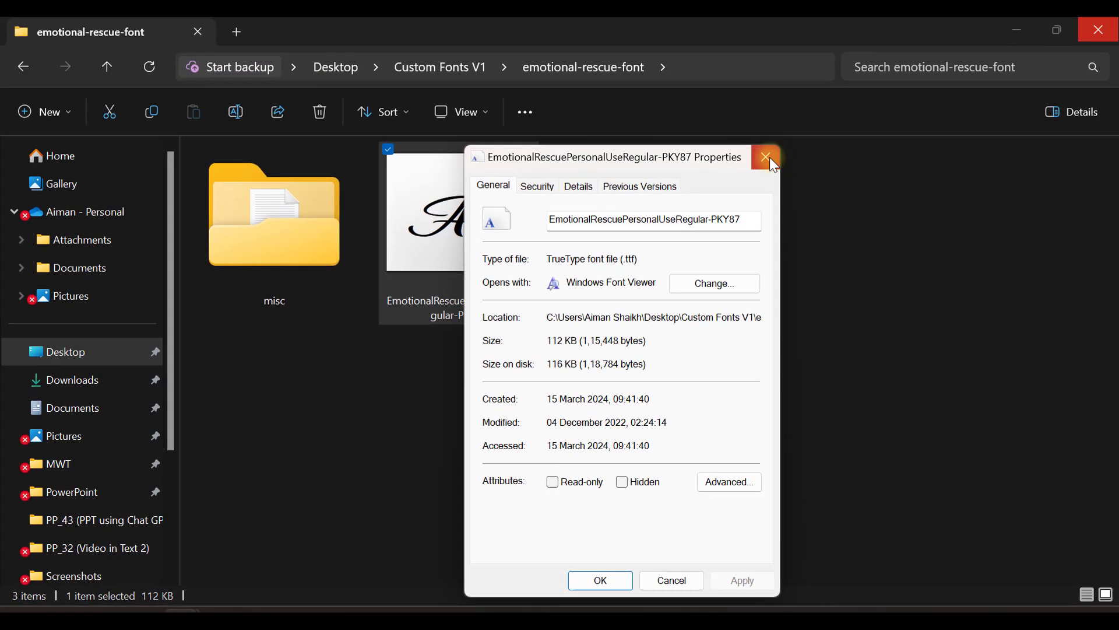
click(768, 155)
click(422, 396)
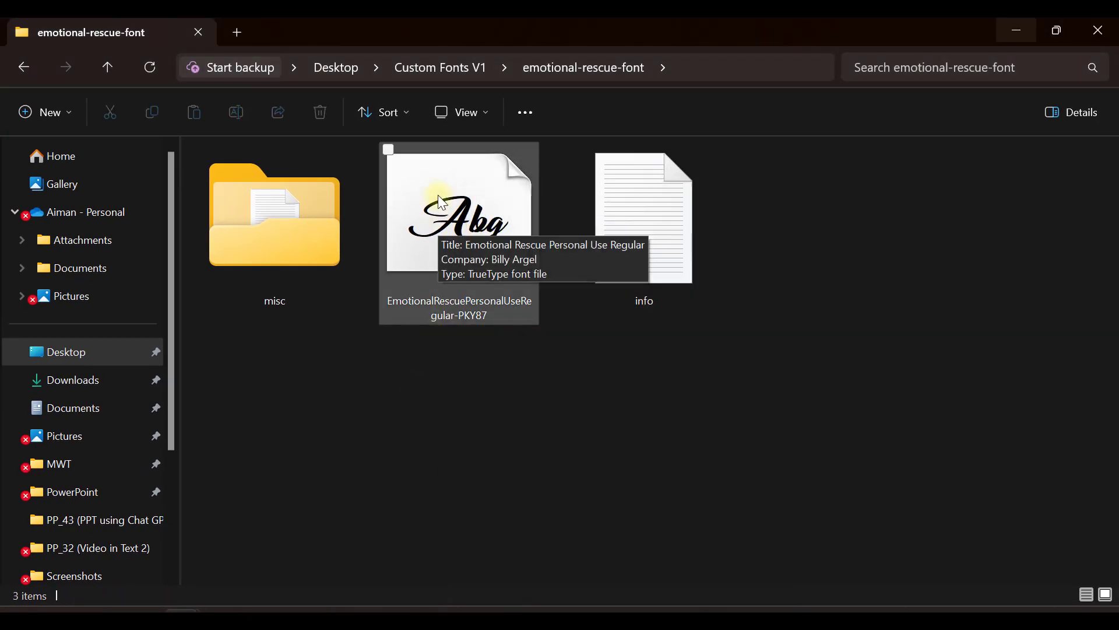
- Preview the Emotional Rescue font file, install it, and close Font Viewer
double_click(439, 196)
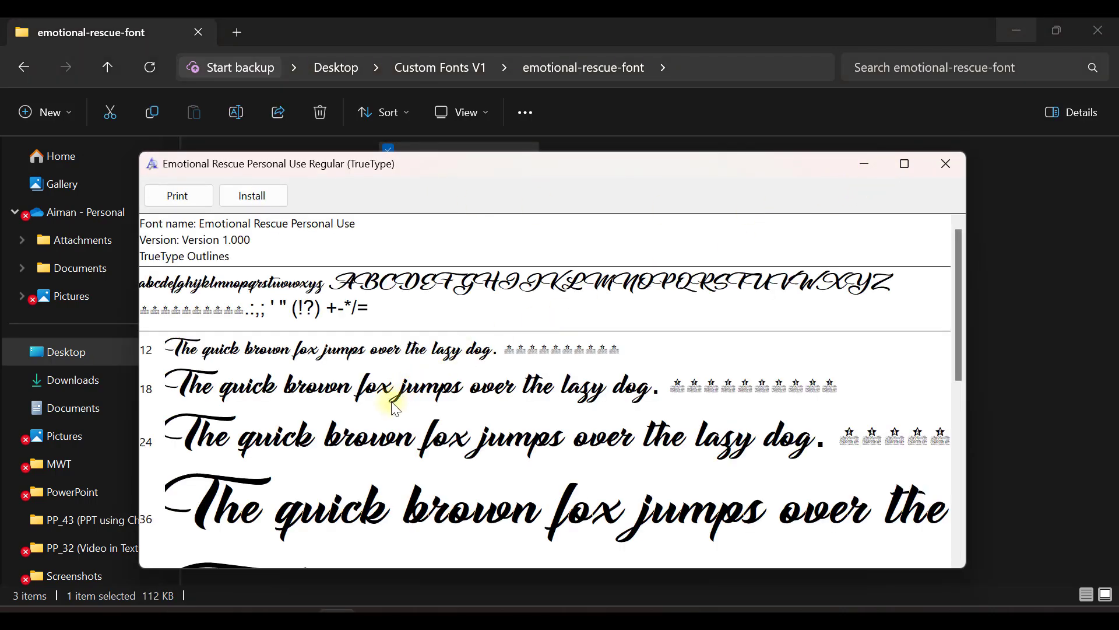
click(905, 164)
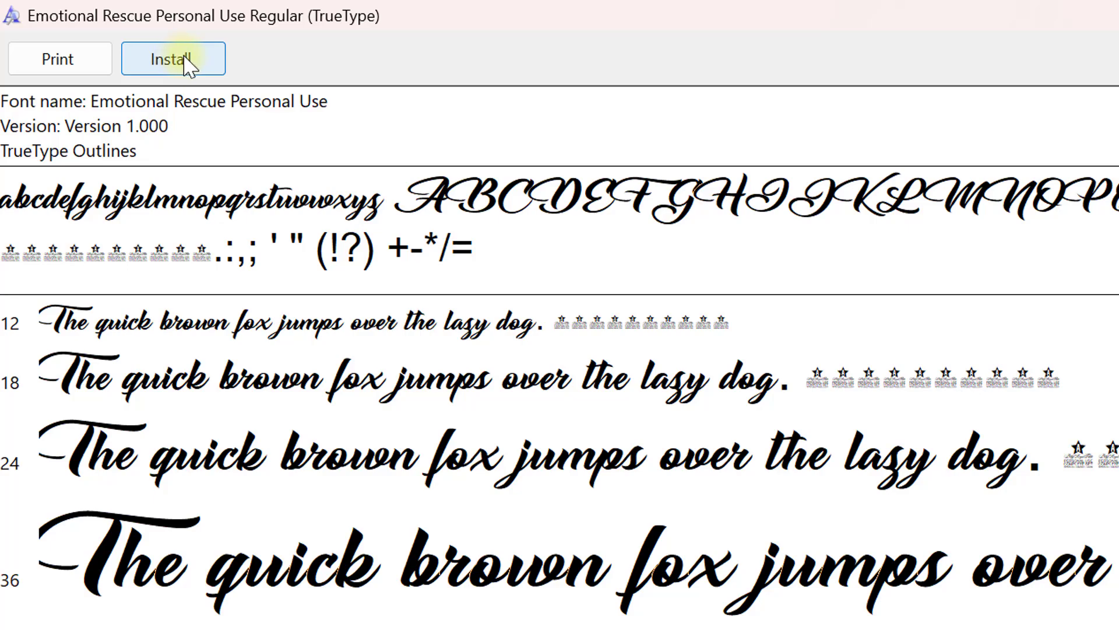
click(185, 64)
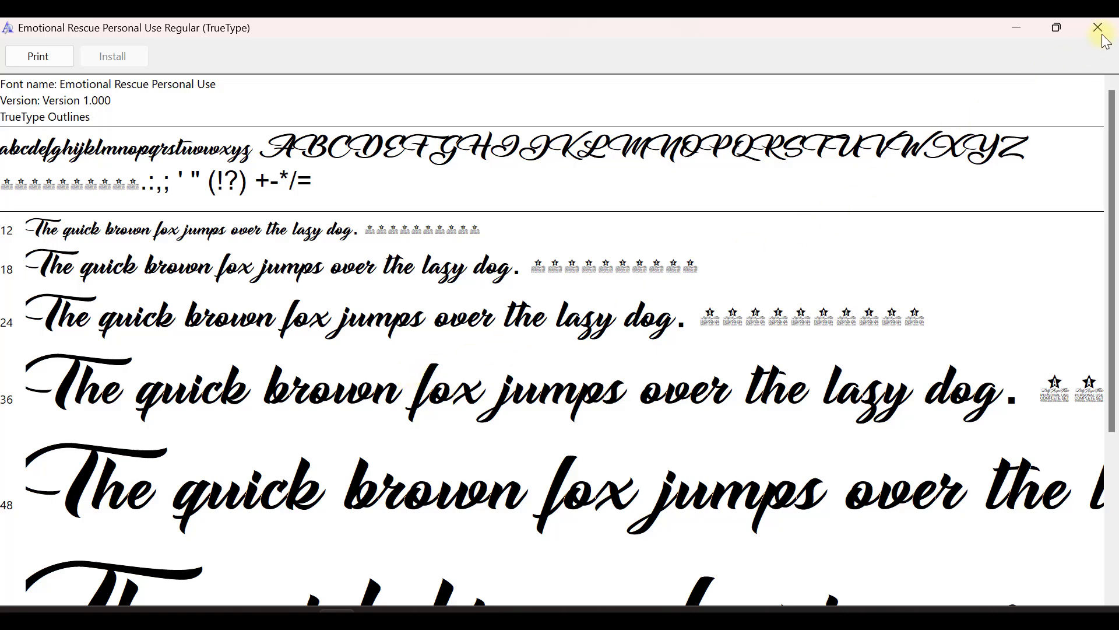
click(1104, 36)
click(426, 369)
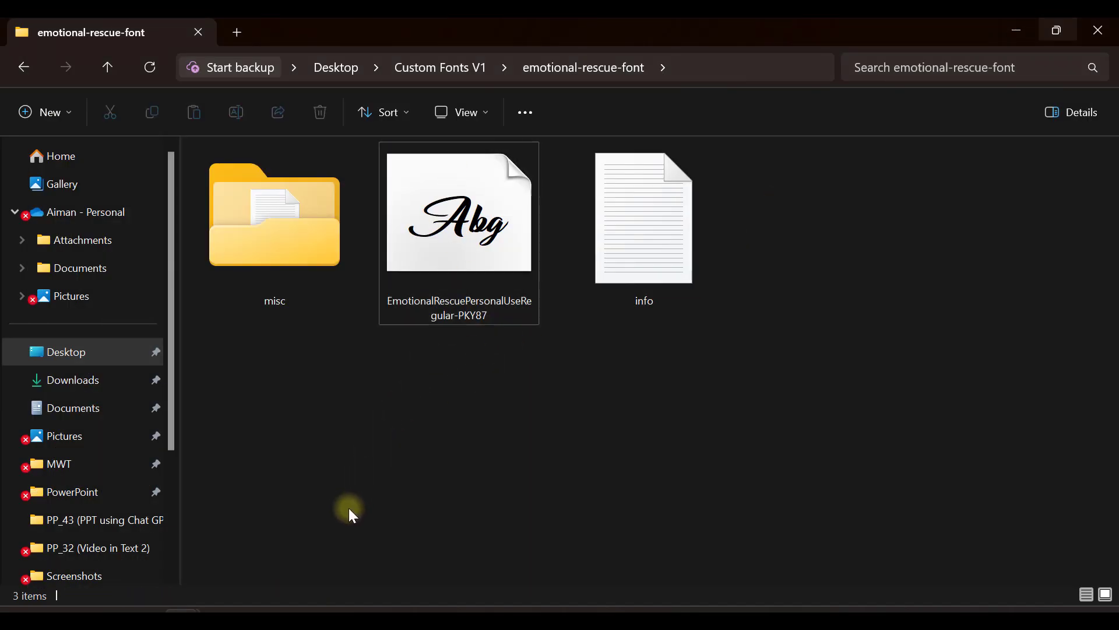
- Launch PowerPoint by searching 'powe', create a blank presentation, and select the title placeholder
click(187, 607)
text(powe)
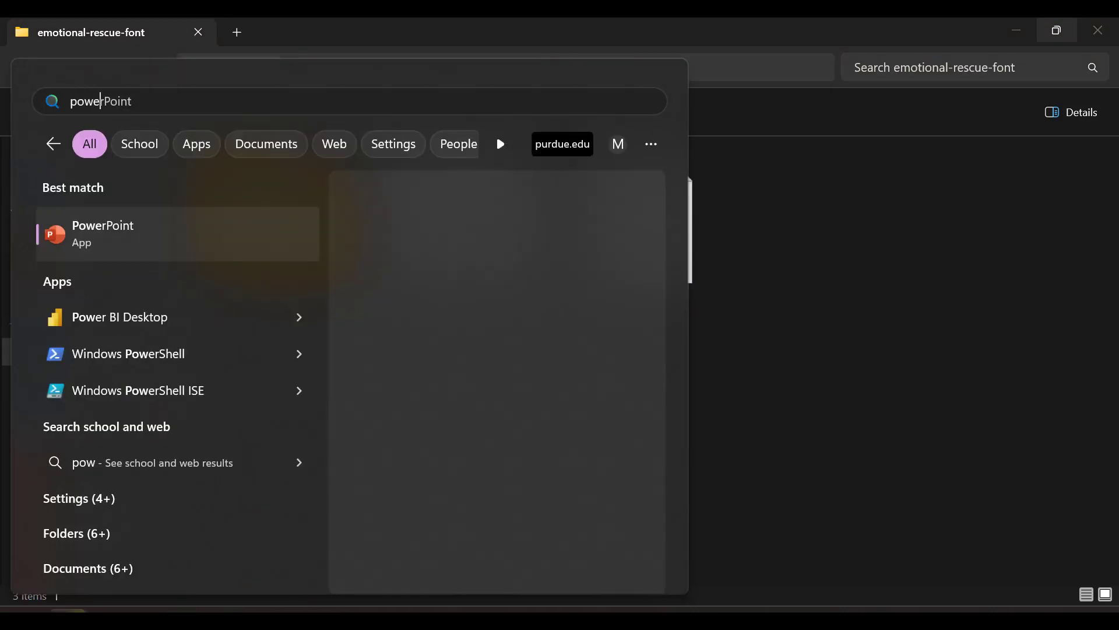
click(132, 236)
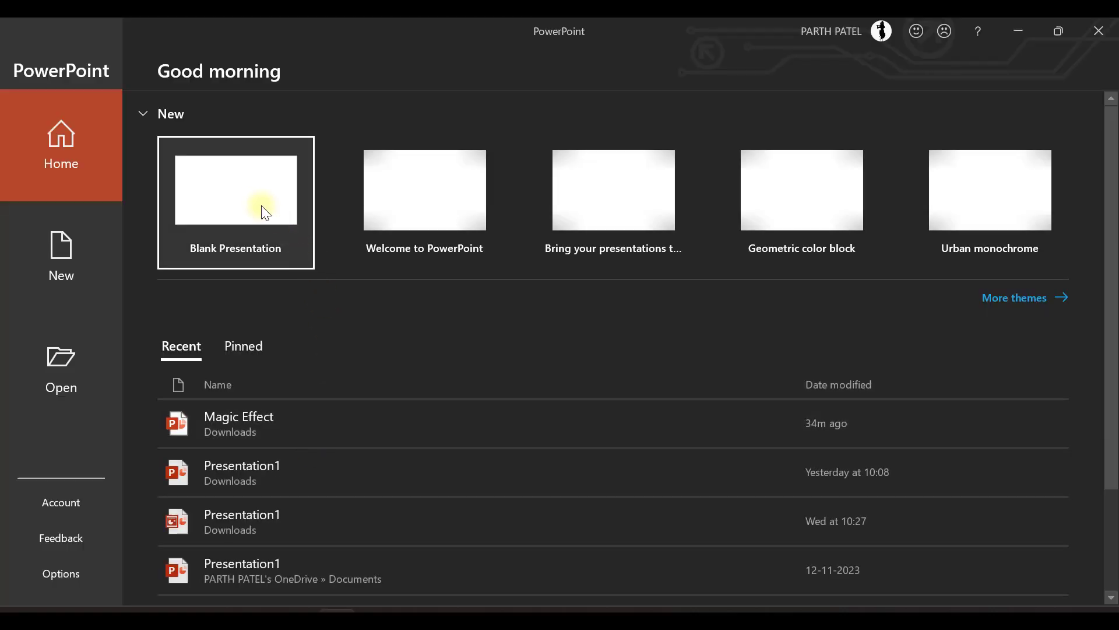
click(258, 192)
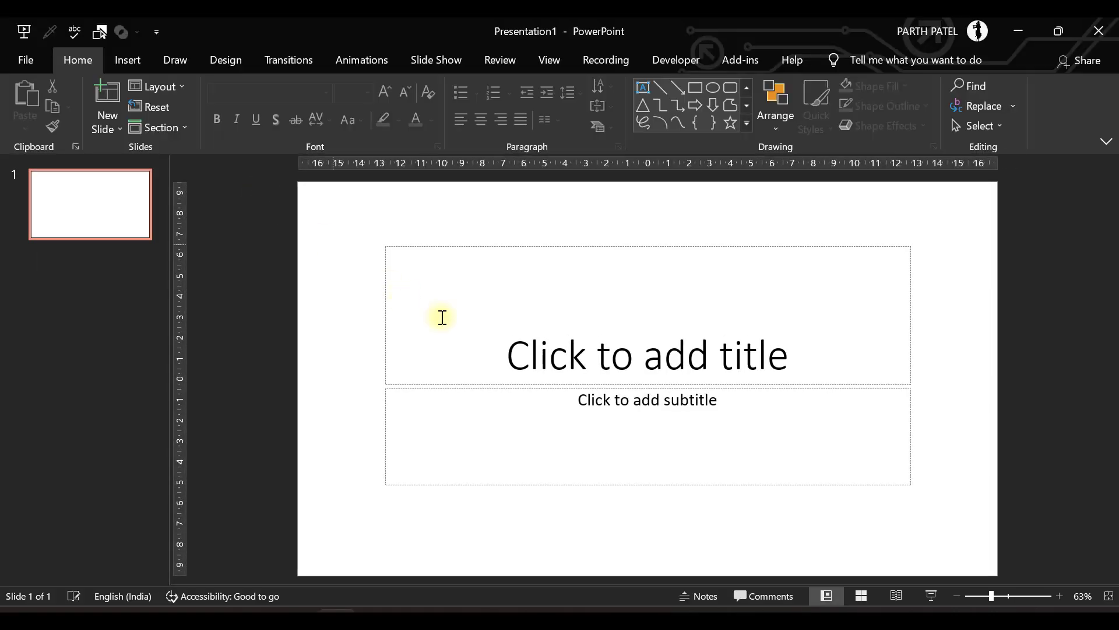
click(582, 328)
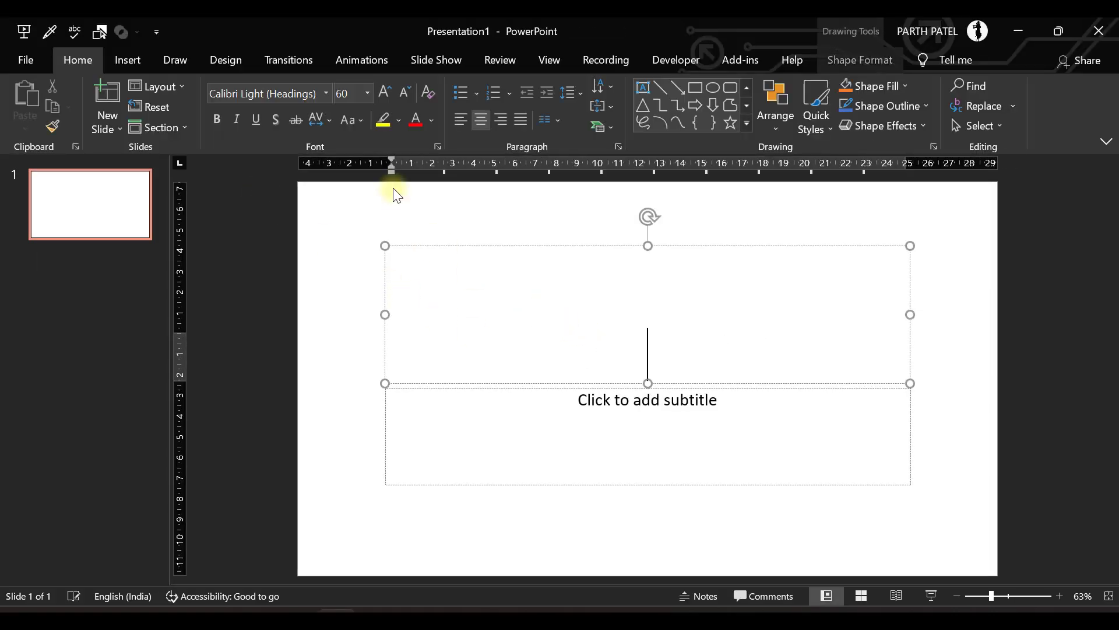
- Apply the Emotional Rescue Personal Use font to the title from the Font list
click(329, 93)
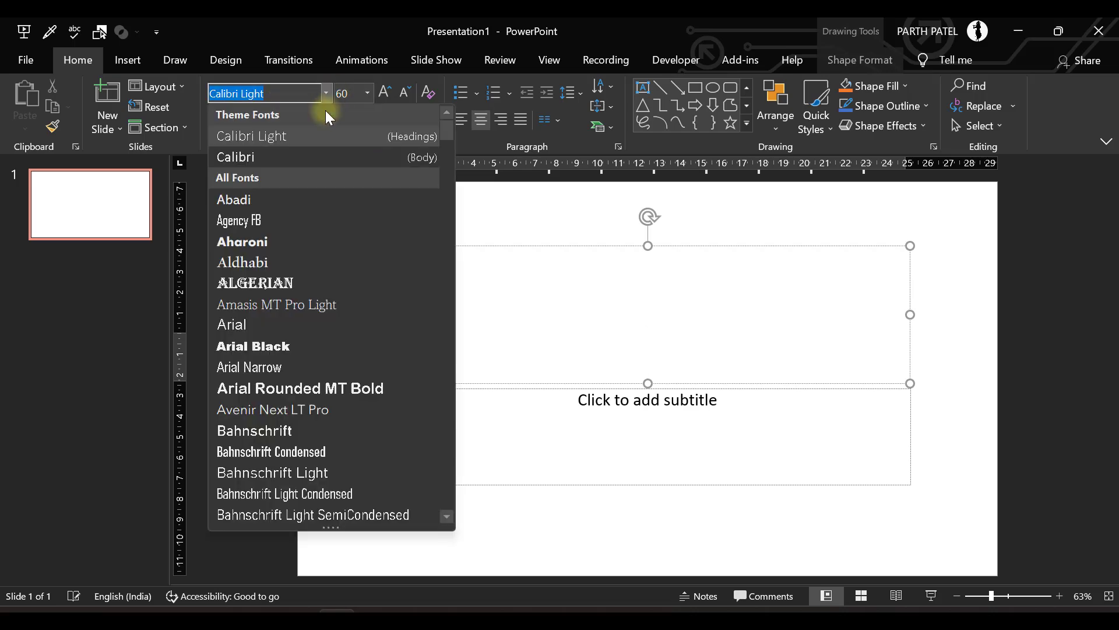
scroll(305, 413, down, 3)
scroll(304, 414, down, 2)
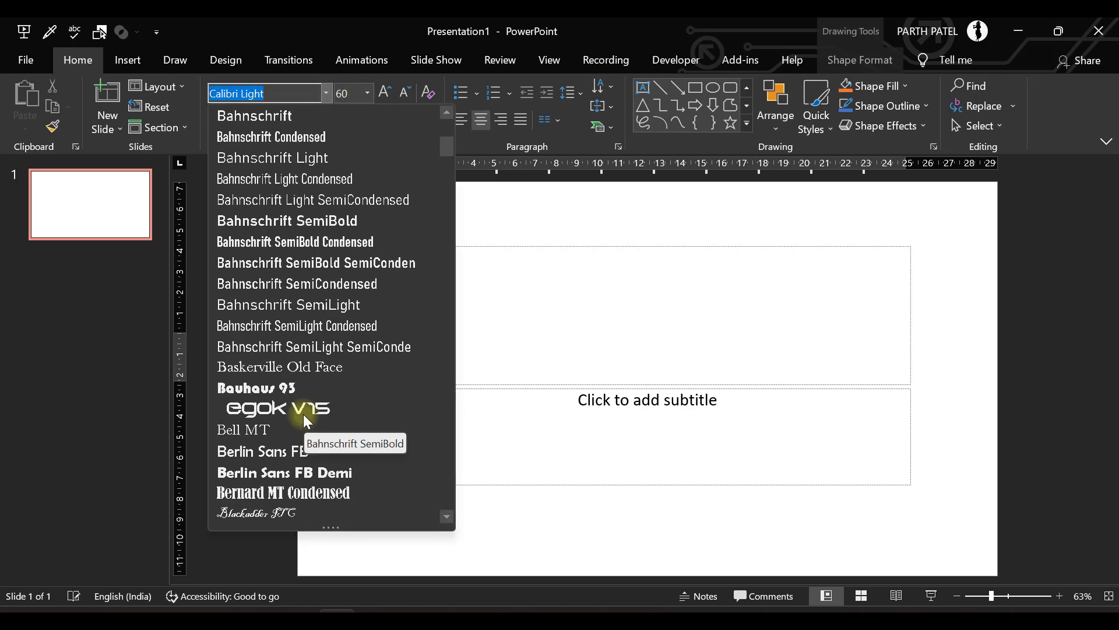
scroll(305, 414, down, 1)
scroll(303, 414, down, 1)
scroll(304, 414, down, 5)
scroll(303, 414, down, 5)
scroll(303, 414, down, 6)
scroll(304, 416, down, 2)
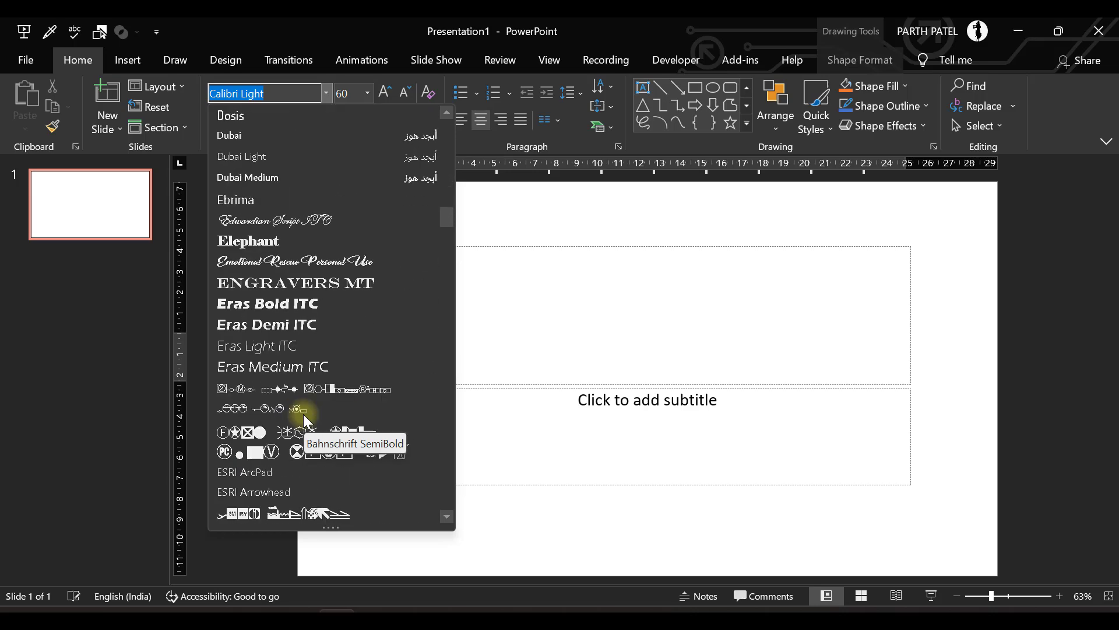
scroll(304, 415, down, 1)
scroll(303, 415, down, 1)
scroll(304, 416, up, 1)
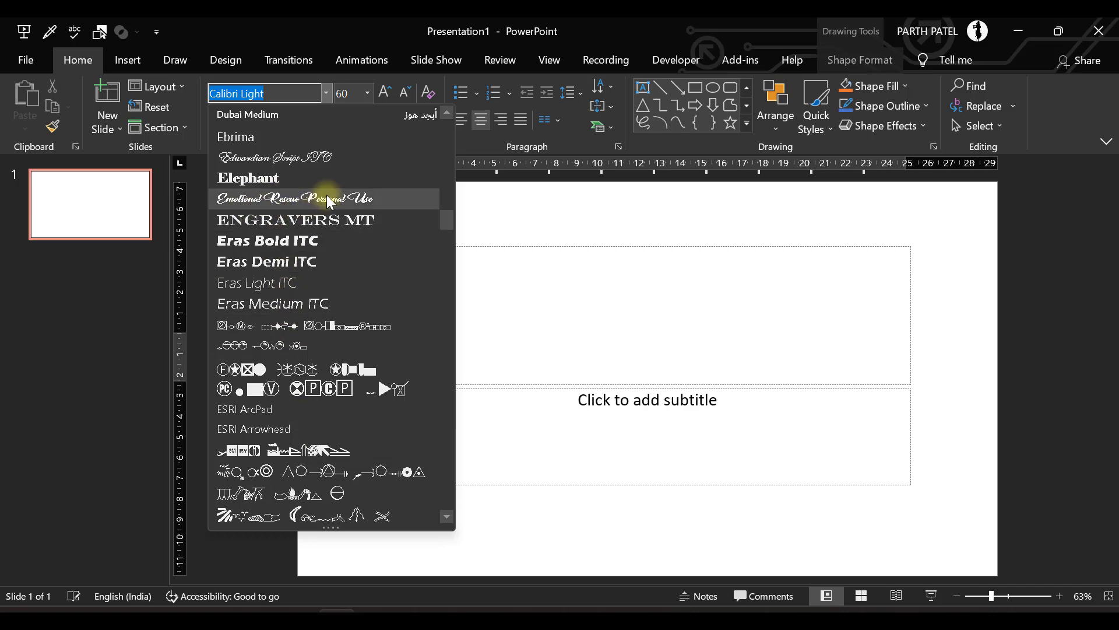
click(305, 204)
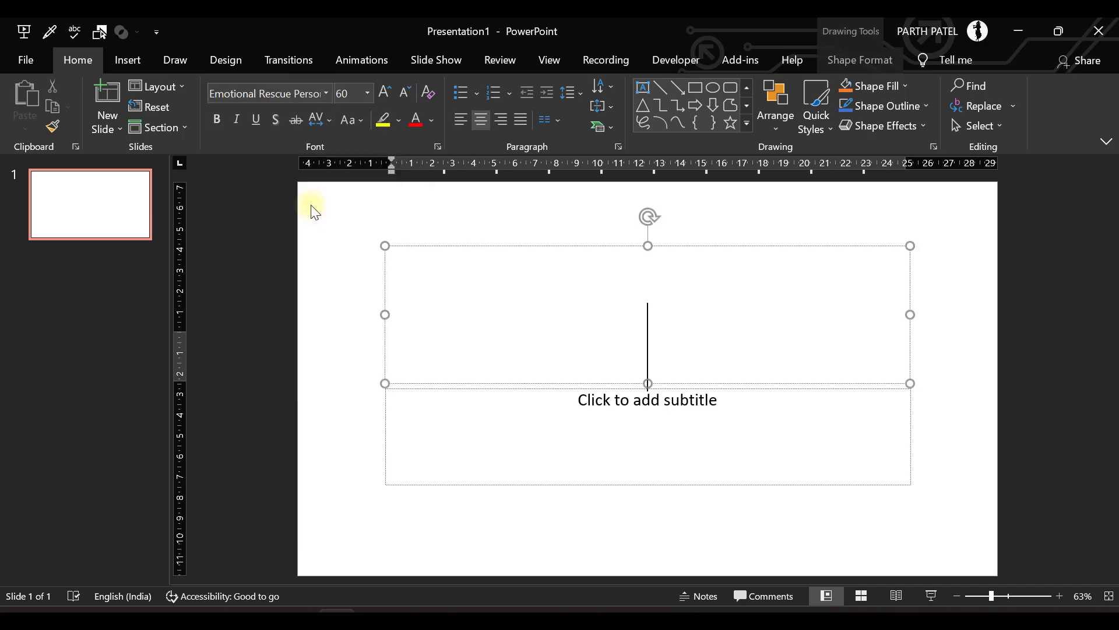
- Type 'Hello World' as the title and deselect it
text(Hel)
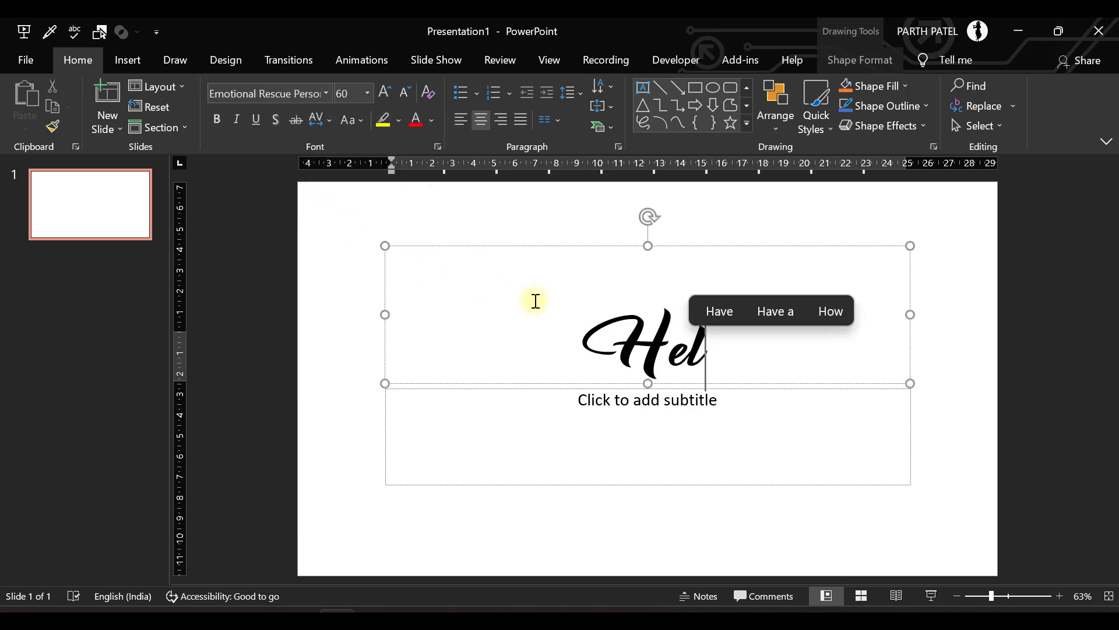
text(lo World)
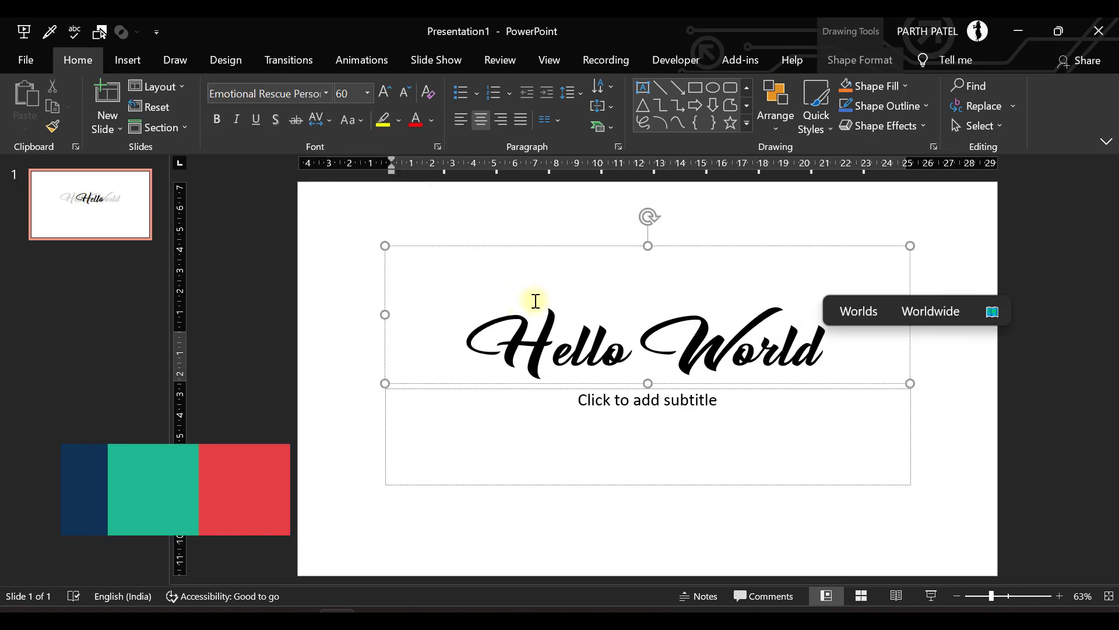
key(Escape)
key(Escape)
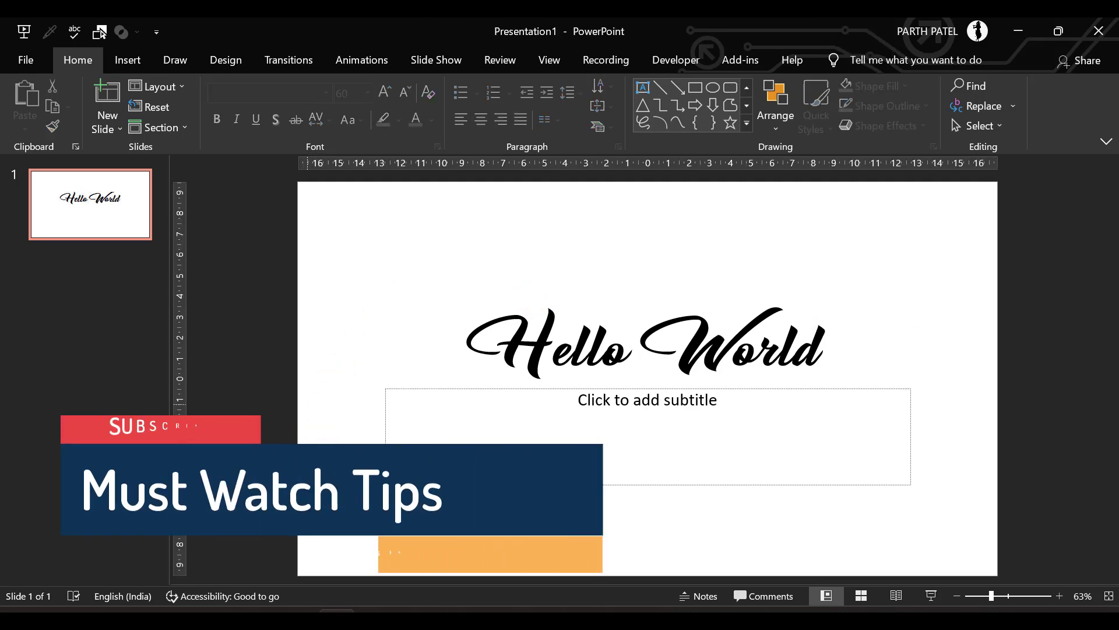
key(super)
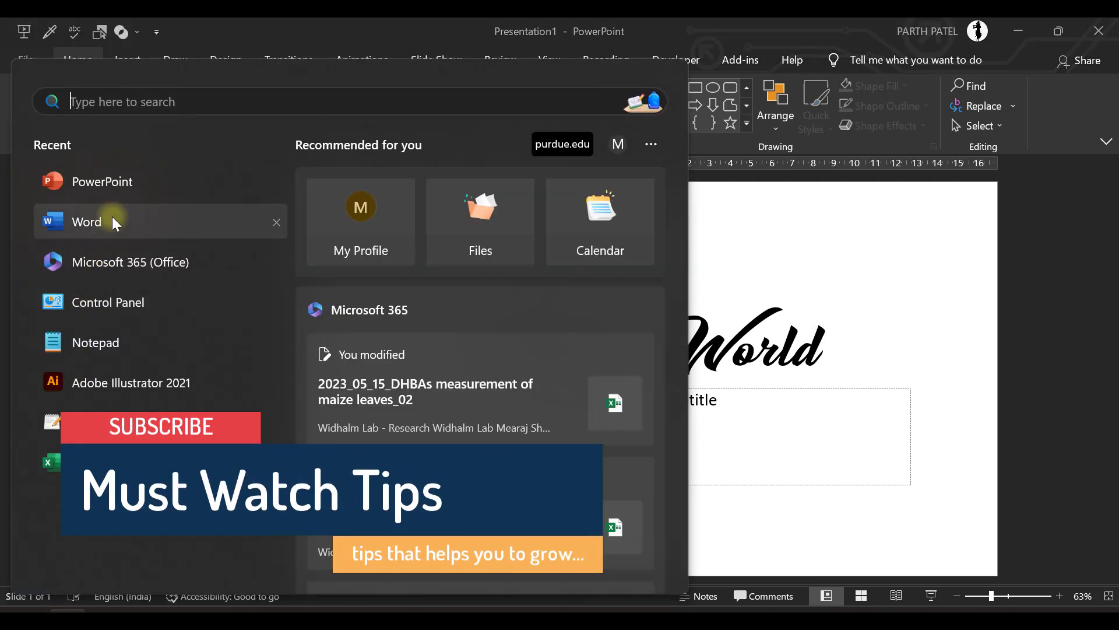
- Start a blank Word document and type 'Hello World'
click(112, 217)
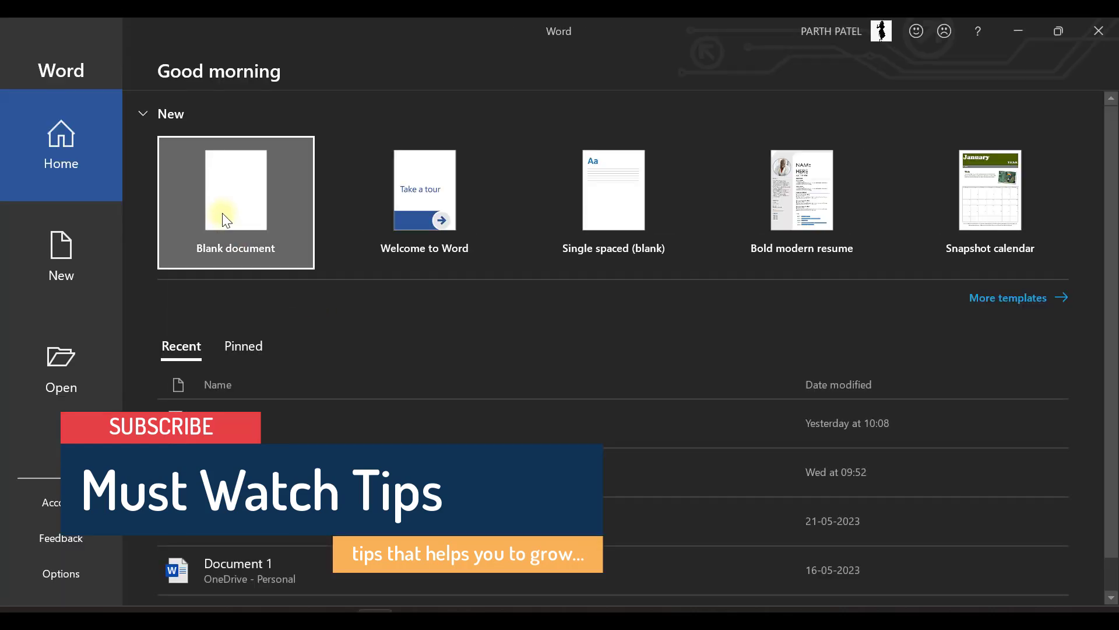
click(222, 213)
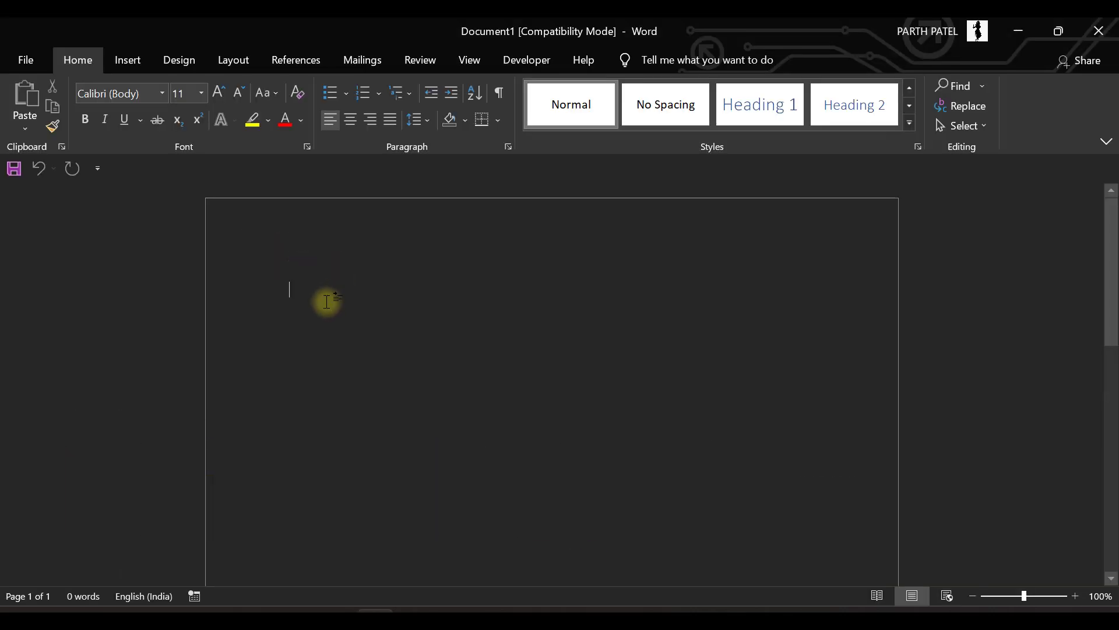
text(Hello Worls)
key(BackSpace)
text(d)
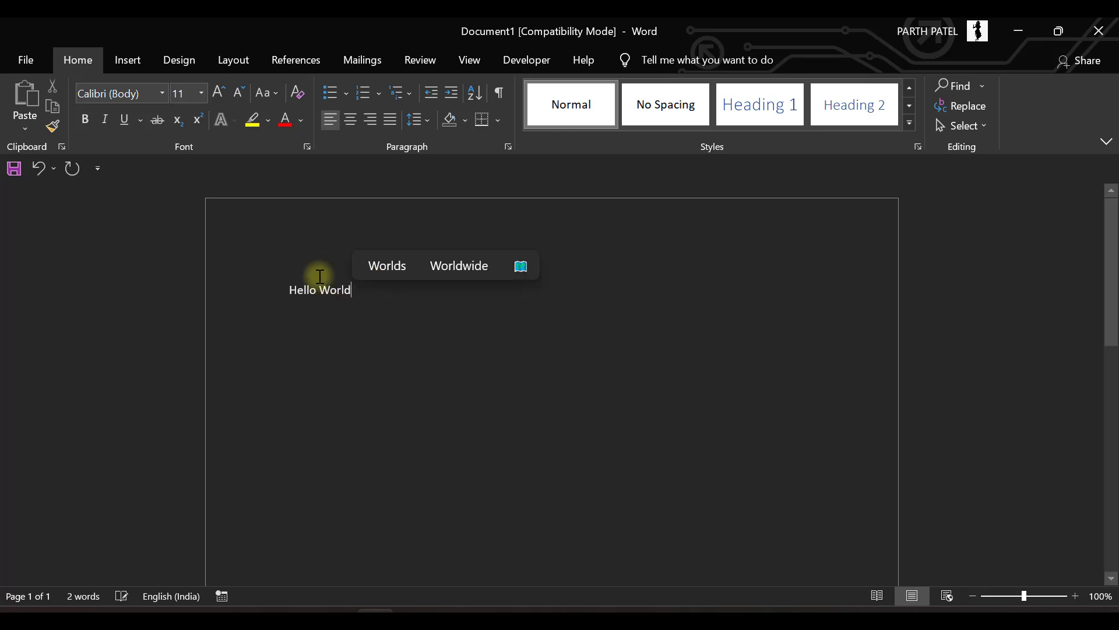
- Set the 'Hello World' text to the Emotional Rescue font
drag(285, 290, 352, 289)
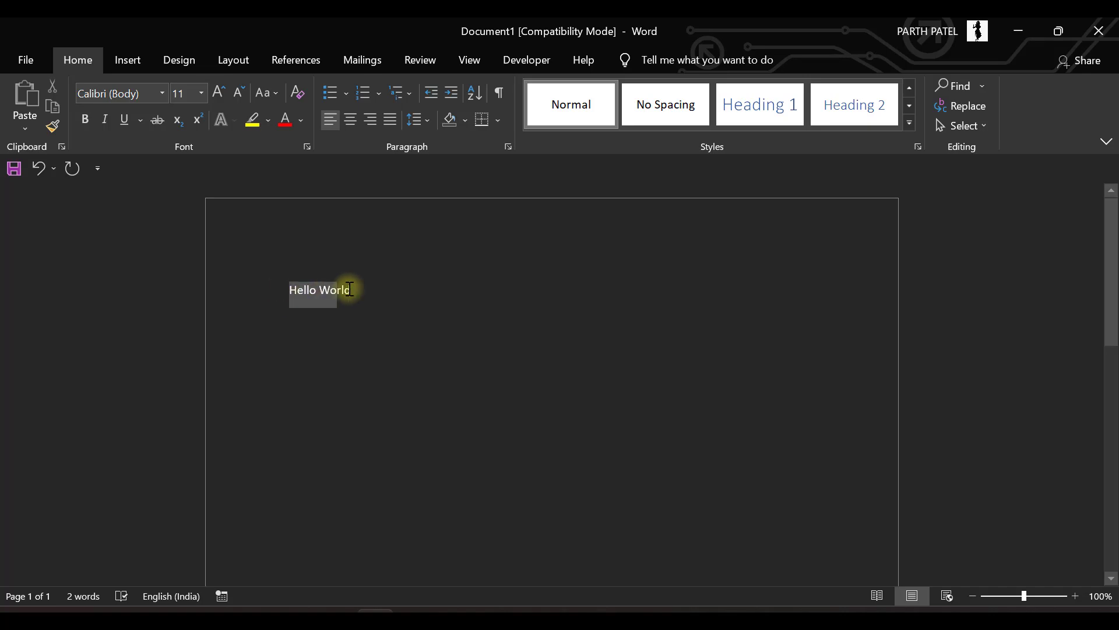
click(165, 98)
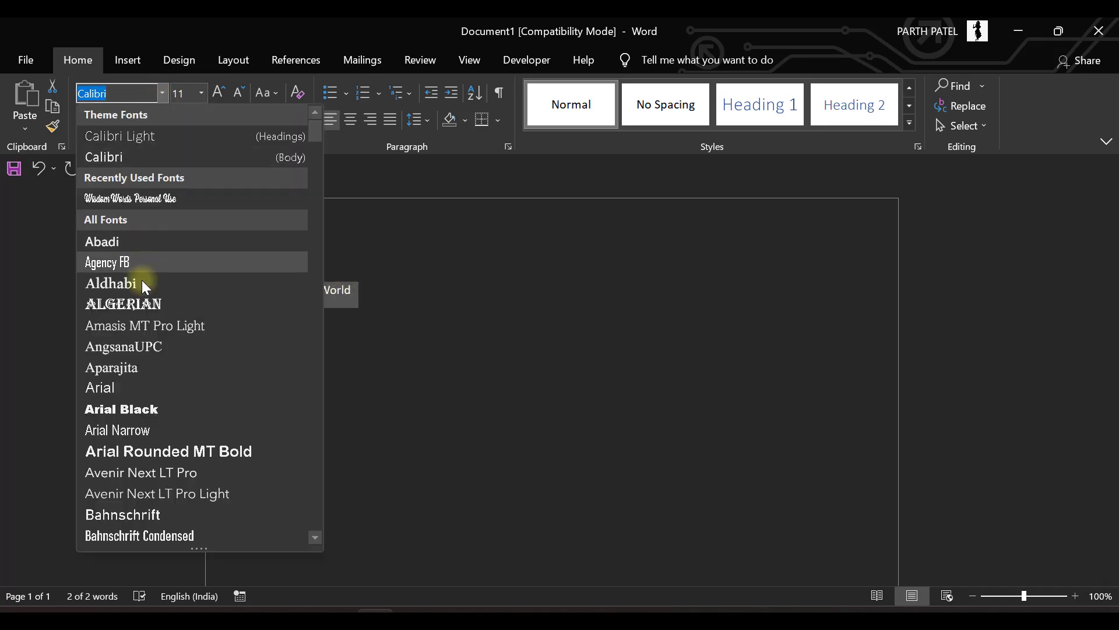
scroll(159, 380, down, 5)
scroll(165, 379, down, 4)
scroll(167, 389, down, 2)
scroll(167, 388, down, 6)
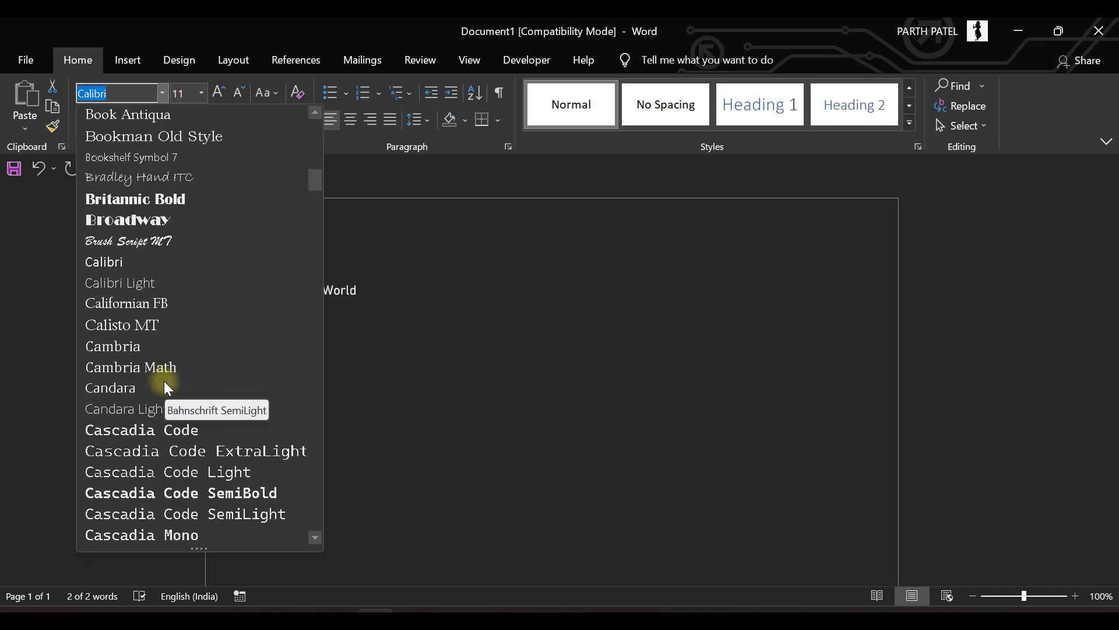
scroll(166, 388, down, 5)
scroll(167, 388, down, 2)
scroll(167, 389, down, 5)
scroll(167, 389, down, 2)
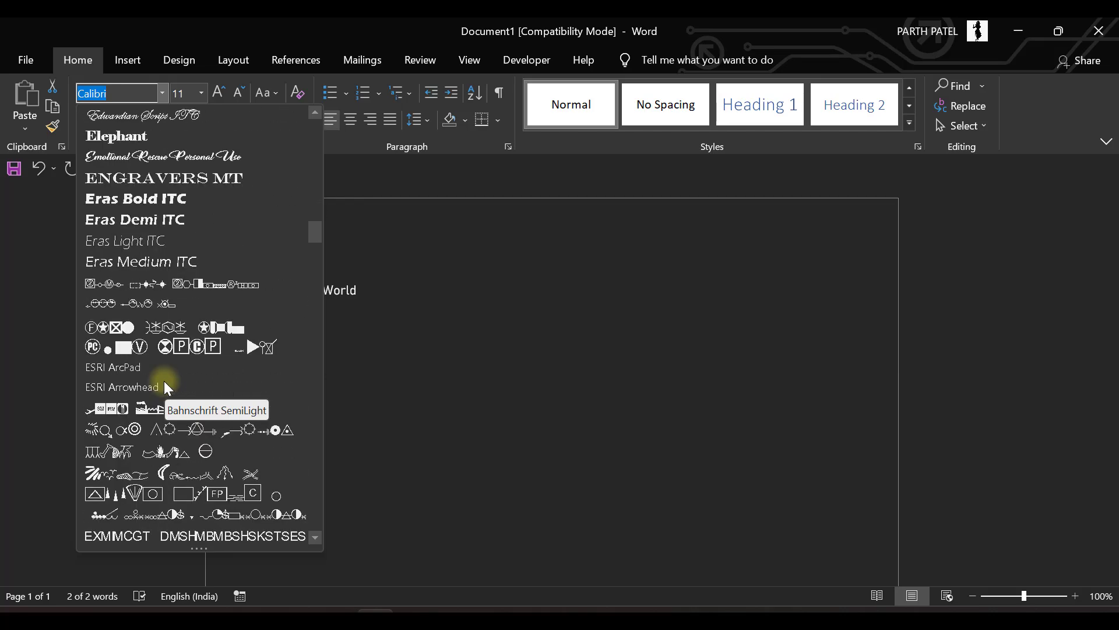
scroll(163, 380, up, 1)
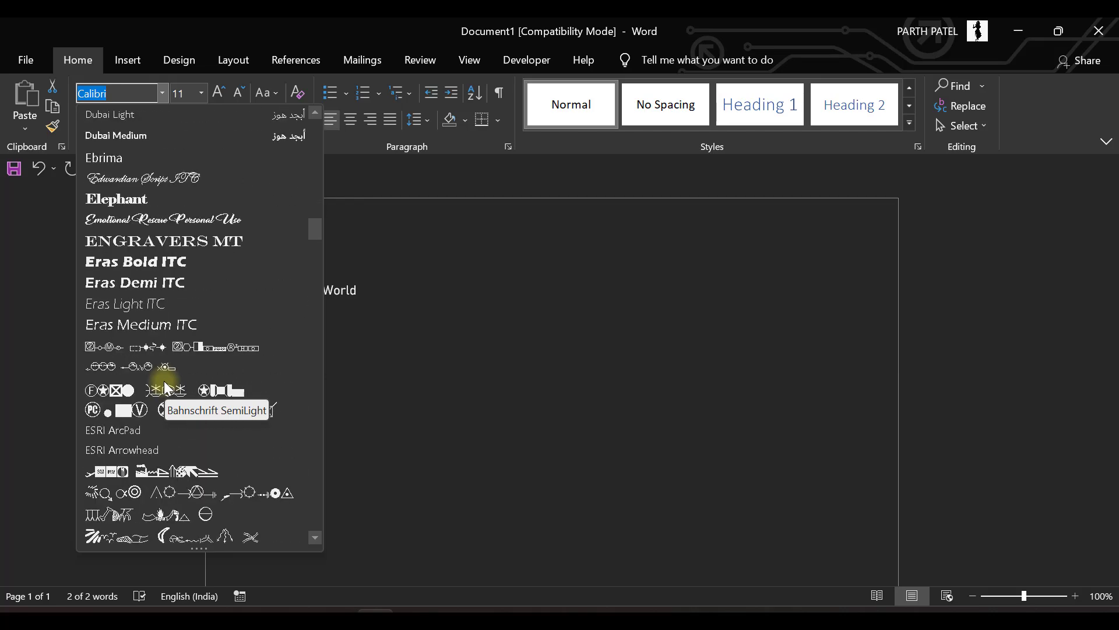
click(153, 220)
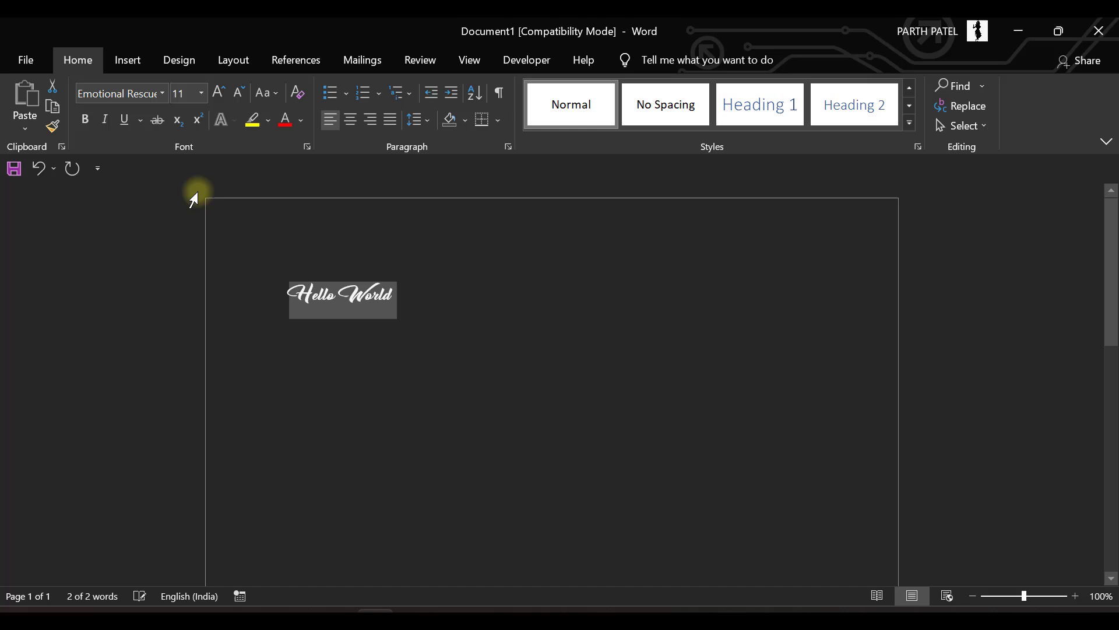
- Enlarge 'Hello World' to 48 points
click(220, 91)
click(219, 91)
click(220, 90)
click(219, 90)
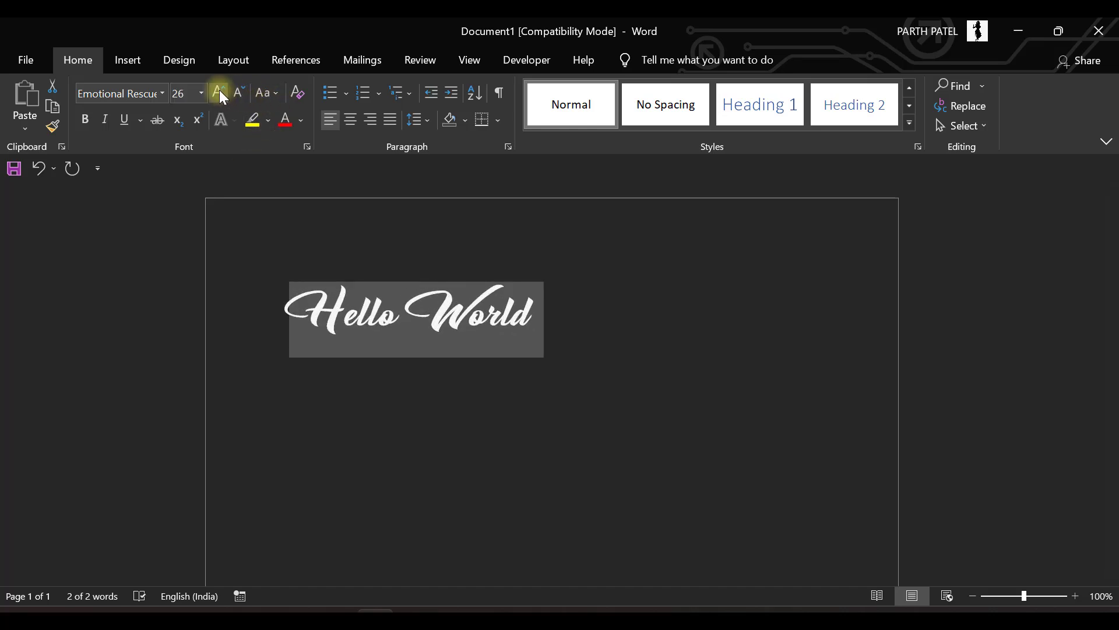
click(219, 91)
click(219, 91)
click(219, 91)
click(384, 521)
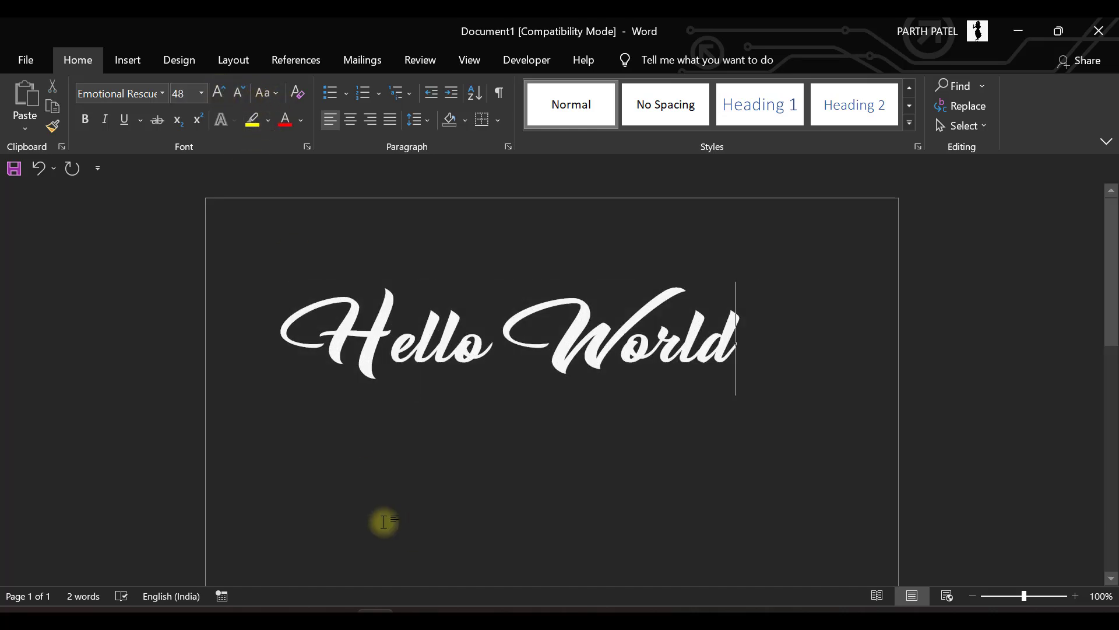